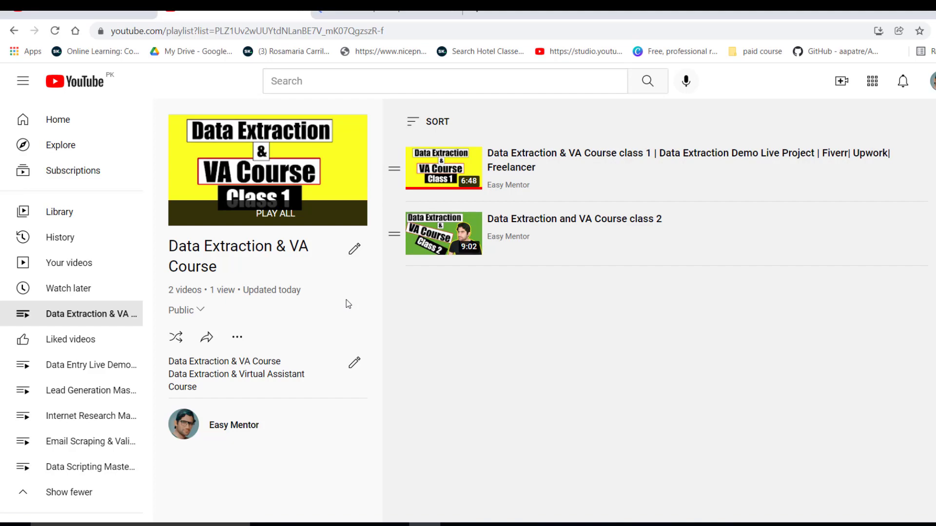
Review the client's request in the Word brief, then bring up the blank Excel worksheet
left_click(520, 524)
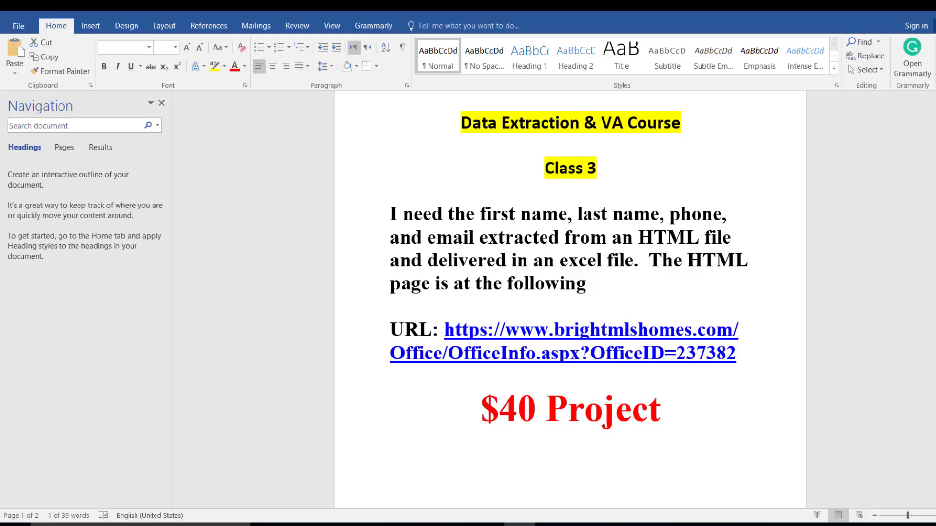
left_click(591, 260)
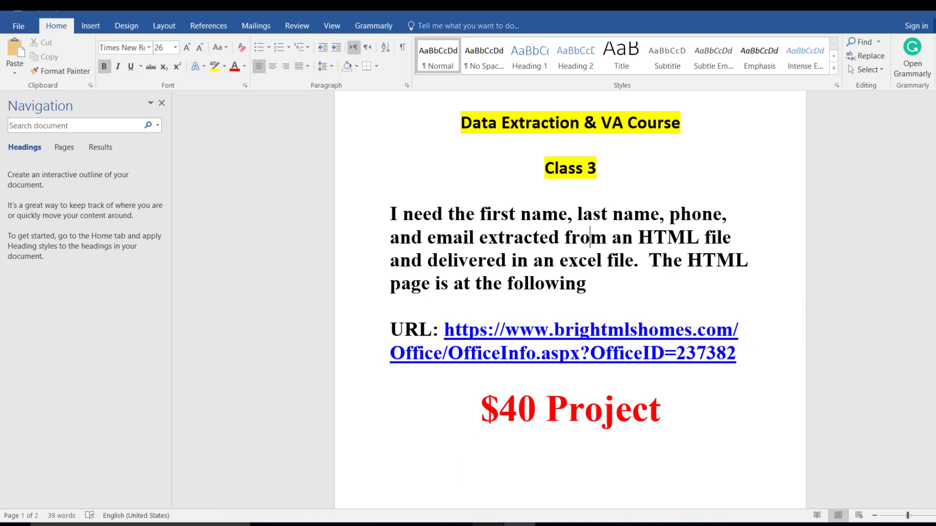
left_click(490, 468)
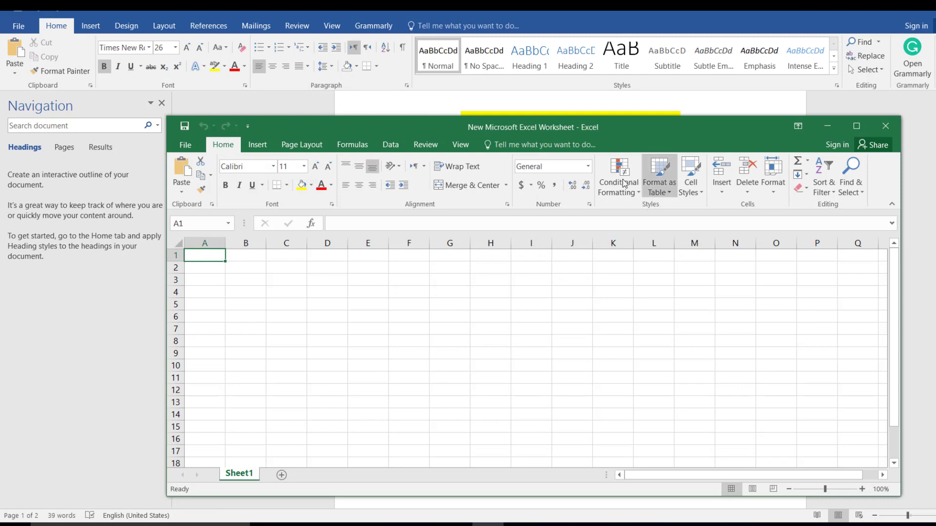
Enter headers First Name, last name, Phone and Email across A1:D1, then maximize Excel
left_click_drag(575, 135, 645, 370)
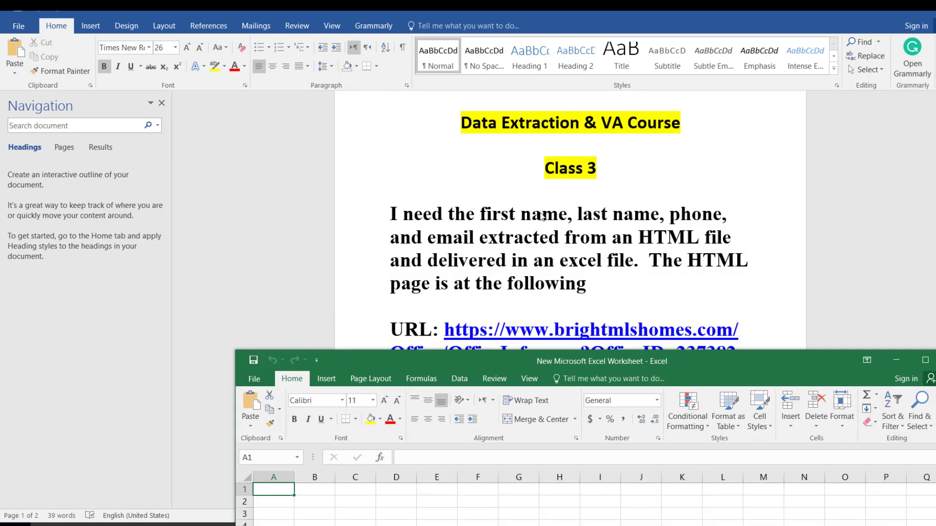
double_click(285, 486)
type("First Name")
key("Tab")
type("last name")
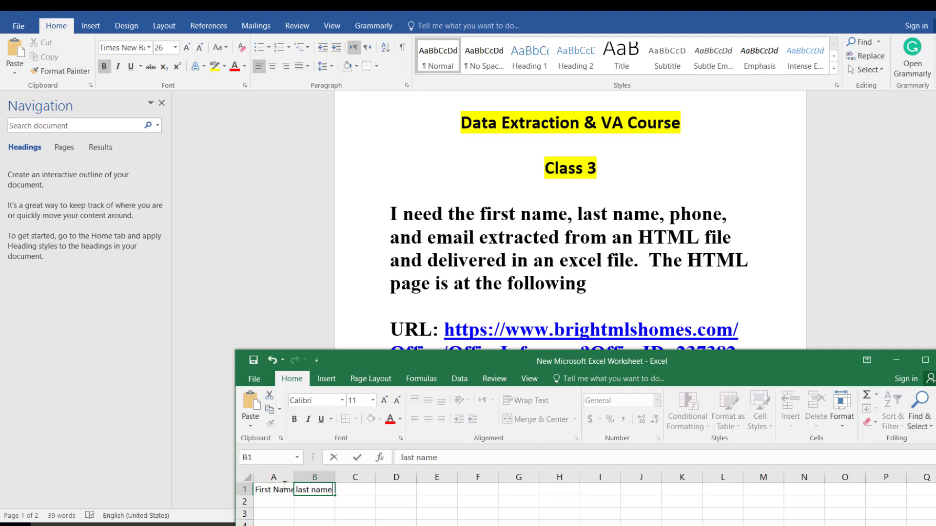
key("Tab")
type("Pho")
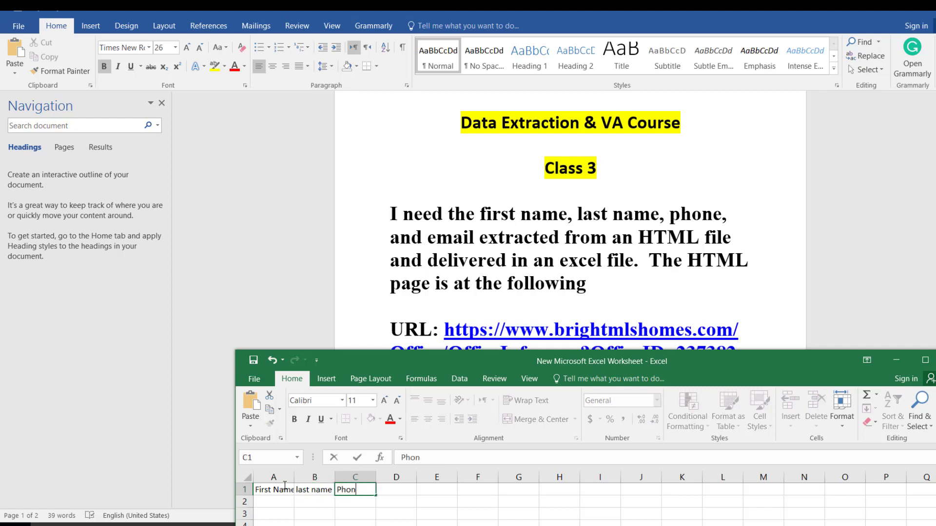
type("ne")
key("Tab")
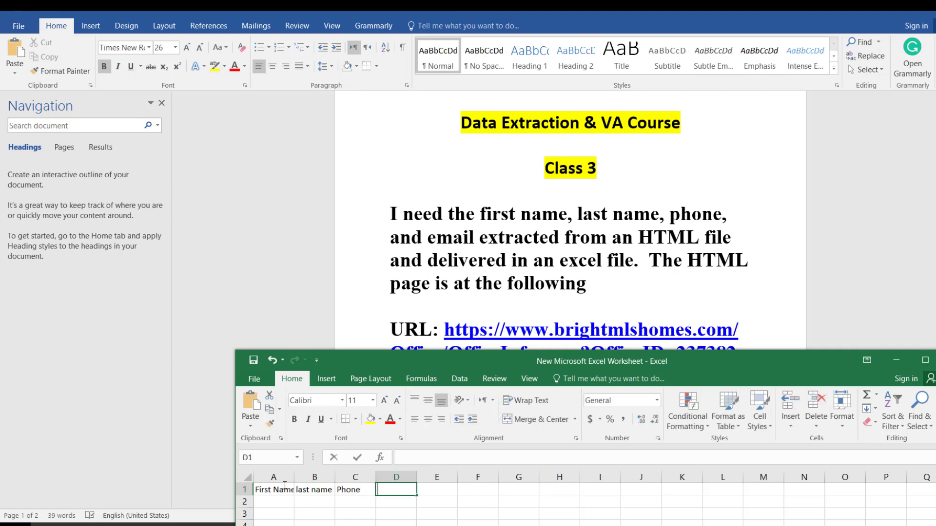
type("Email")
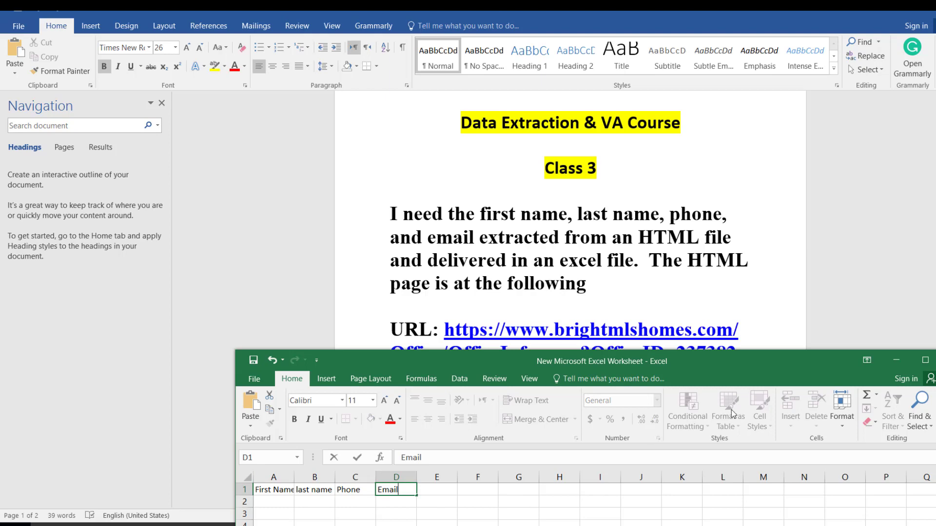
left_click(925, 360)
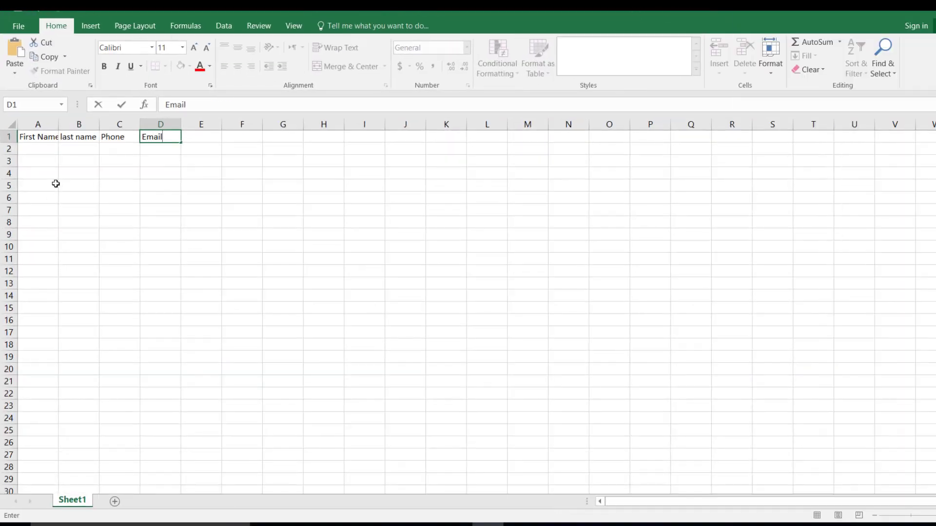
Widen column A for First Name and column D for the email addresses
left_click_drag(59, 123, 121, 125)
left_click_drag(170, 258, 117, 235)
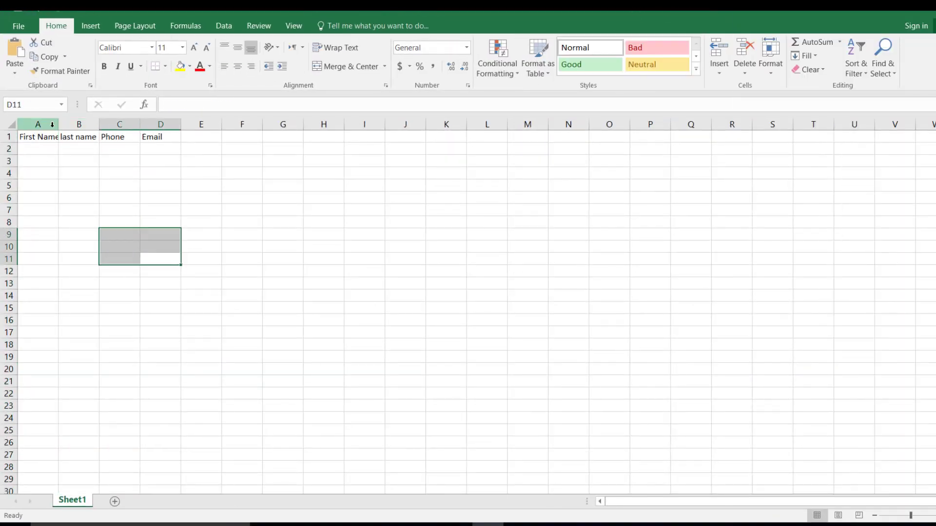
left_click_drag(59, 124, 538, 124)
left_click_drag(456, 209, 455, 198)
Make header cells A1:E1 bold, 14 pt and yellow-filled, then return to the Word brief
left_click_drag(548, 136, 11, 138)
left_click(103, 69)
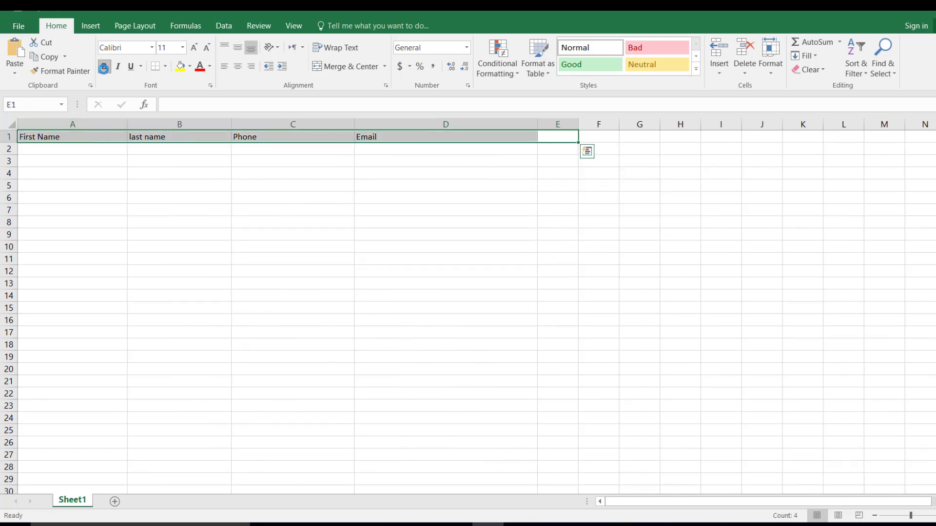
left_click(194, 49)
left_click(194, 49)
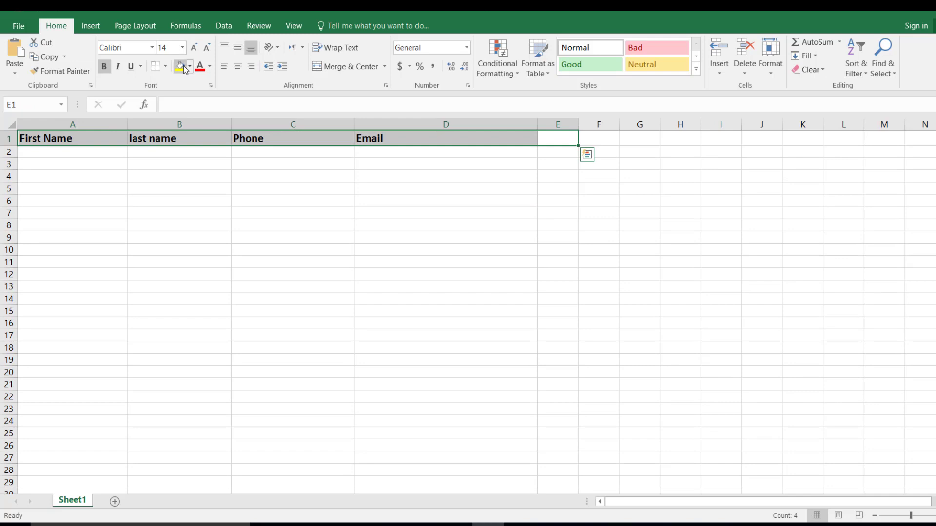
left_click(180, 66)
left_click(176, 200)
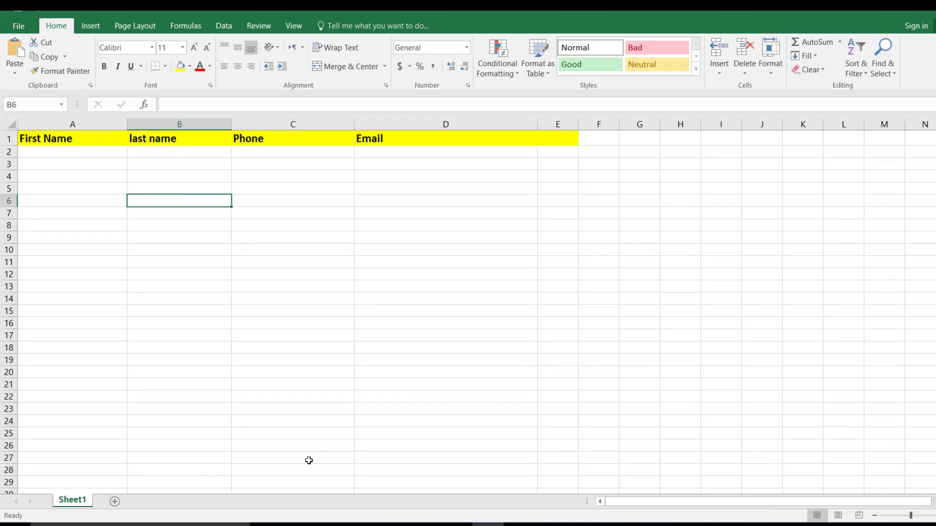
left_click(422, 523)
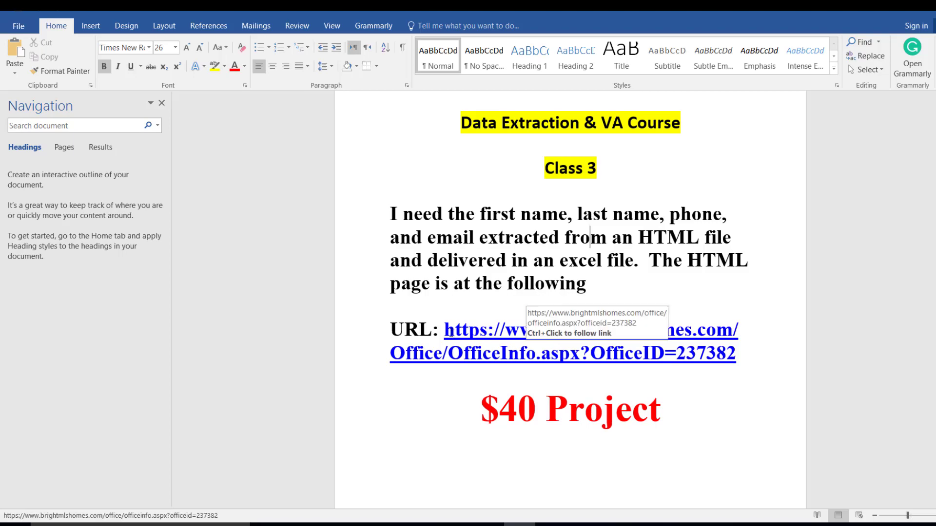
Follow the brief's link to the Samson Properties office details page in Chrome
left_click(561, 353, "ctrl")
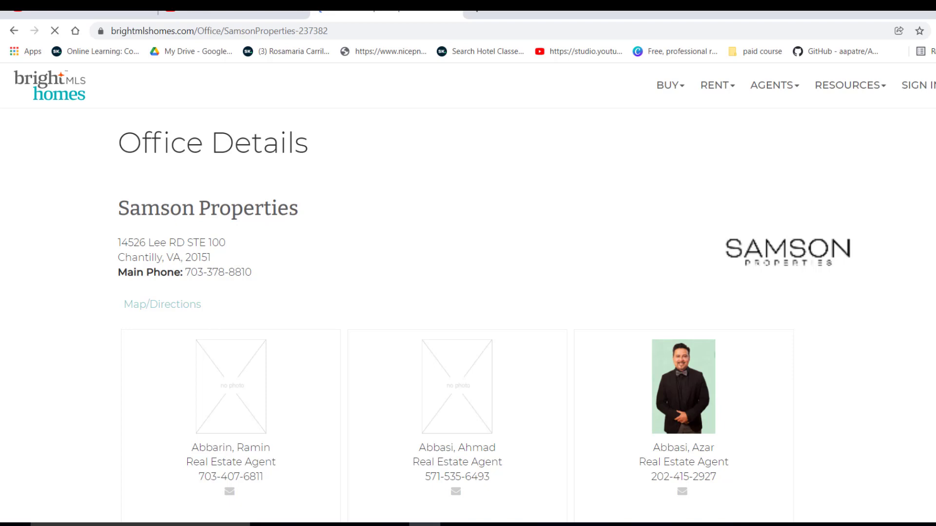
Copy the first agent's full name from the web page into cell A2
left_click_drag(193, 449, 271, 448)
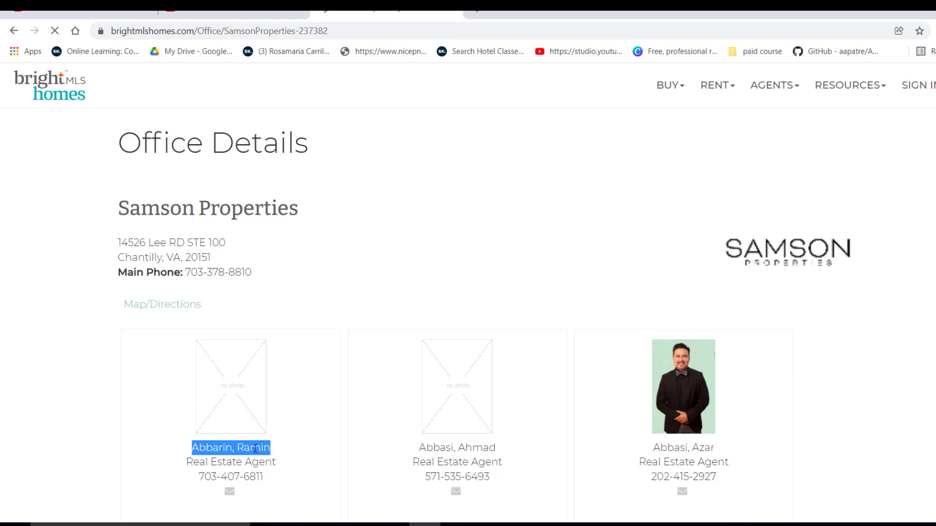
right_click(254, 449)
left_click(296, 350)
left_click(488, 524)
left_click(42, 150)
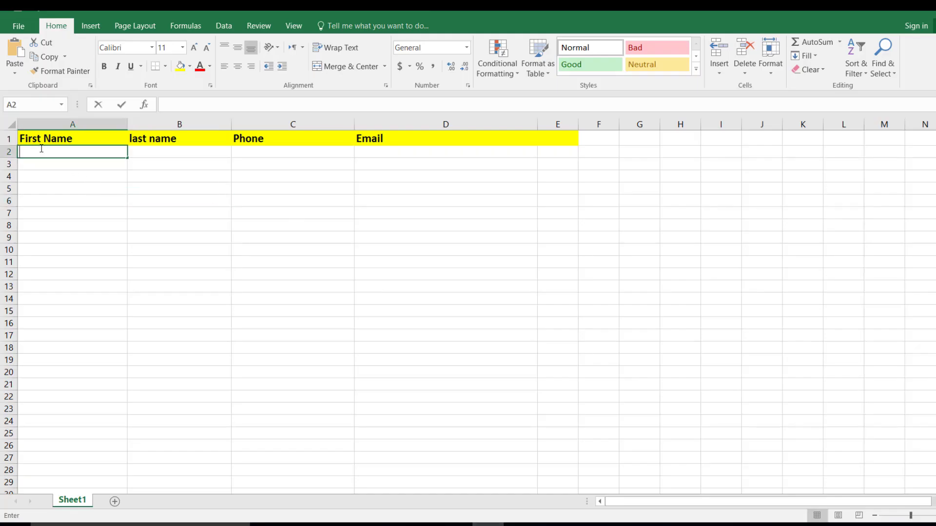
right_click(41, 150)
left_click(68, 207)
Move the given name from A2 into B2 and delete A2's trailing comma
left_click_drag(76, 152, 58, 151)
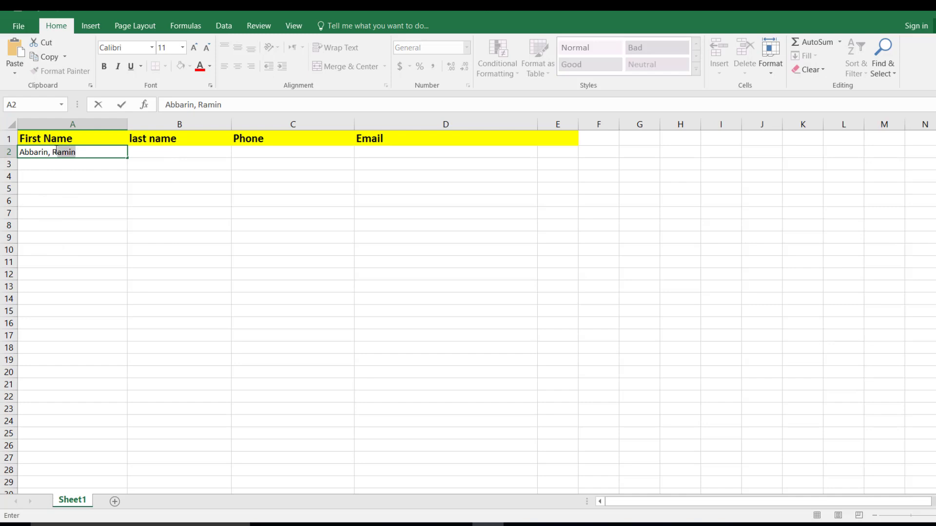
right_click(67, 153)
left_click(88, 163)
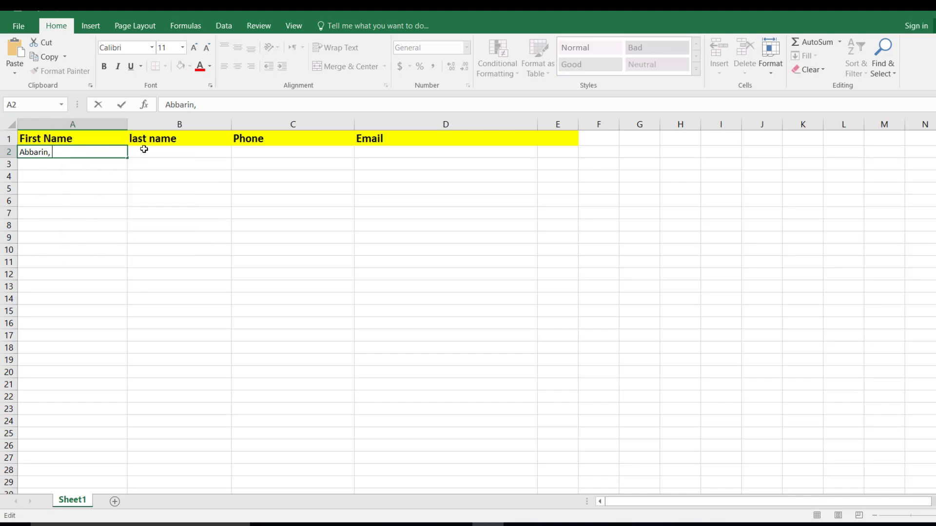
left_click(145, 150)
right_click(145, 149)
left_click(170, 198)
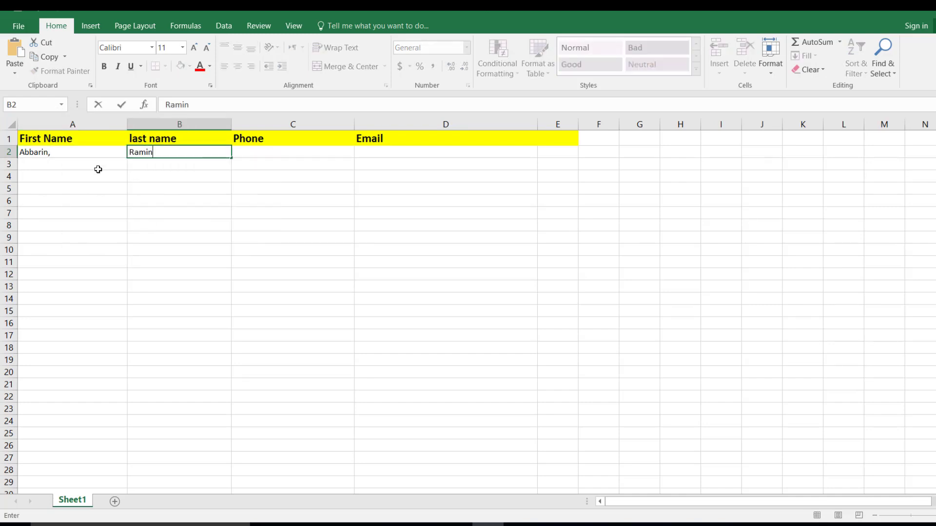
left_click(56, 153)
double_click(54, 153)
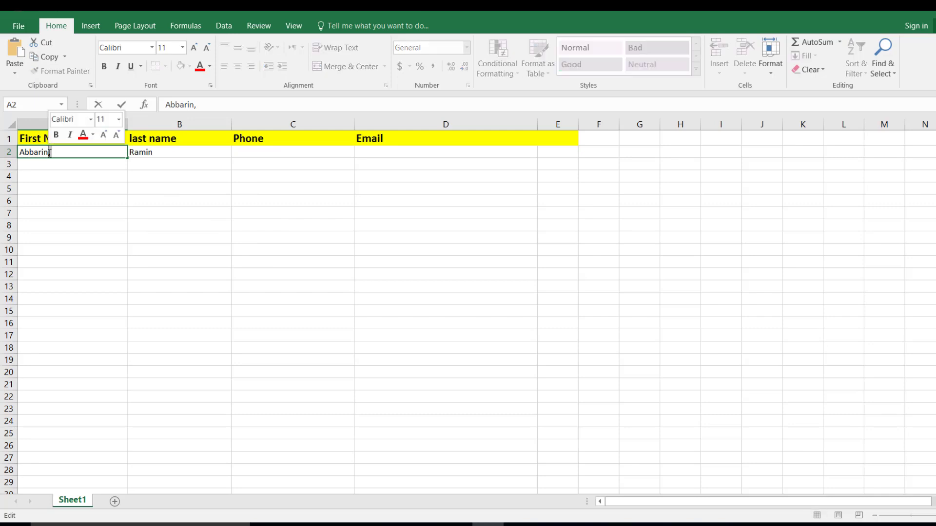
key("BackSpace")
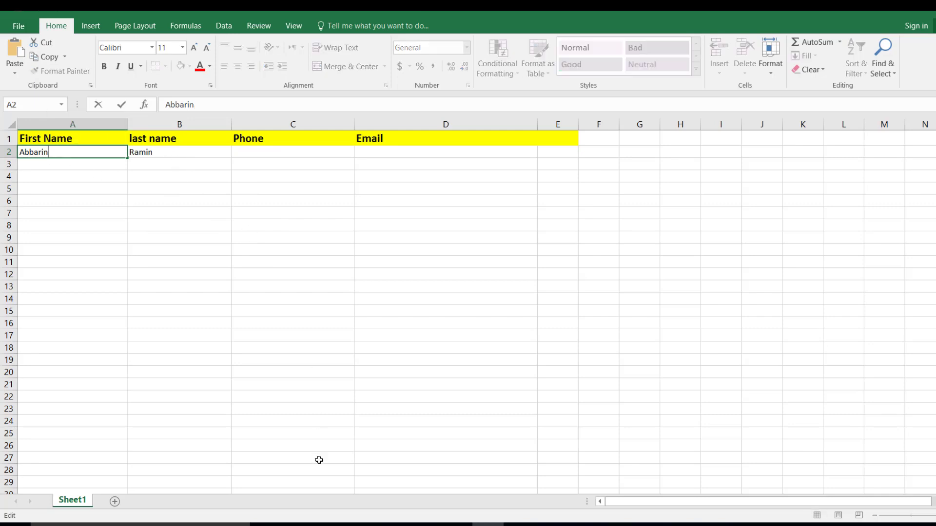
Copy the first agent's phone number from the web page into cell C2
key("alt+Tab")
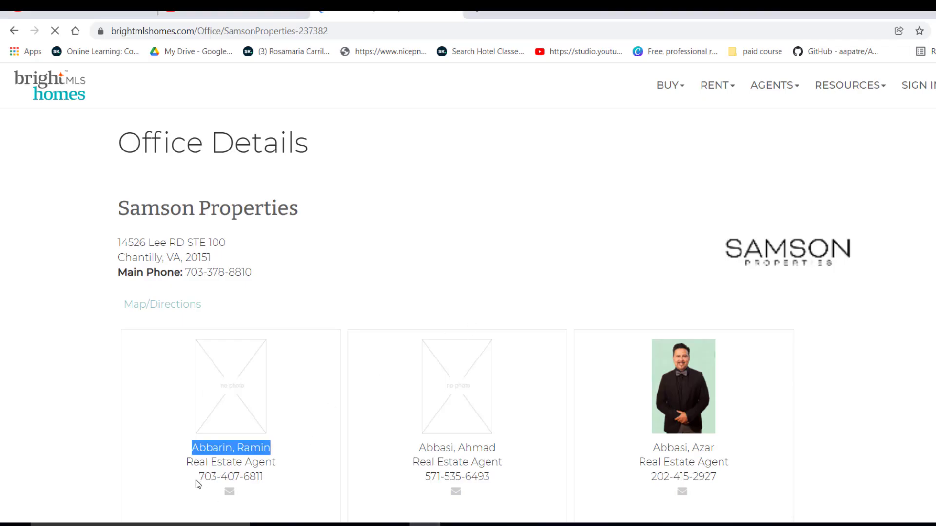
left_click_drag(199, 479, 261, 480)
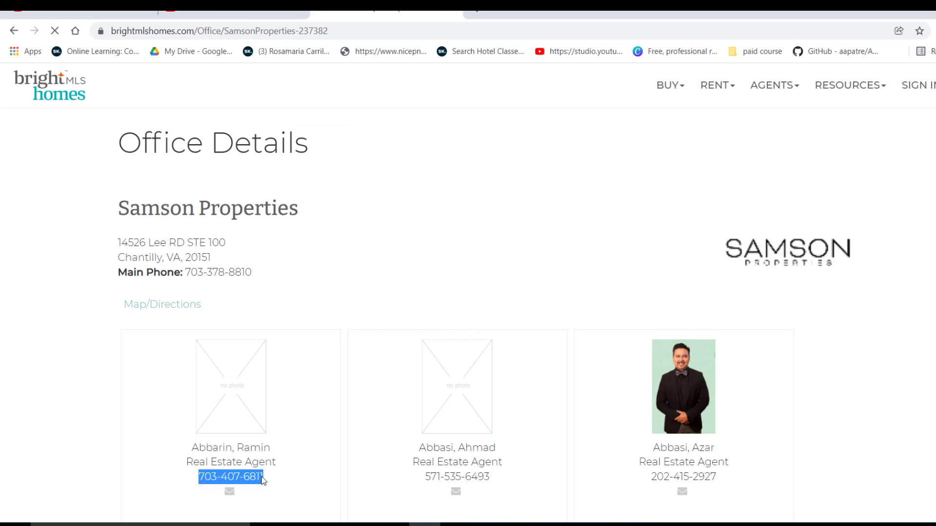
right_click(260, 478)
left_click(280, 376)
key("alt+Tab")
left_click(251, 152)
right_click(252, 152)
left_click(277, 205)
left_click(293, 249)
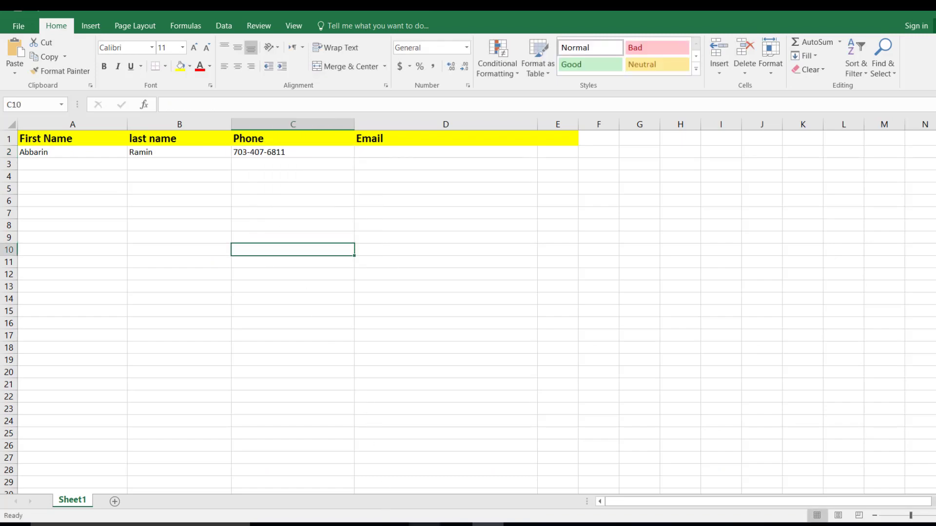
Copy the first agent's e-mail link address and paste it into cell D2
left_click(424, 524)
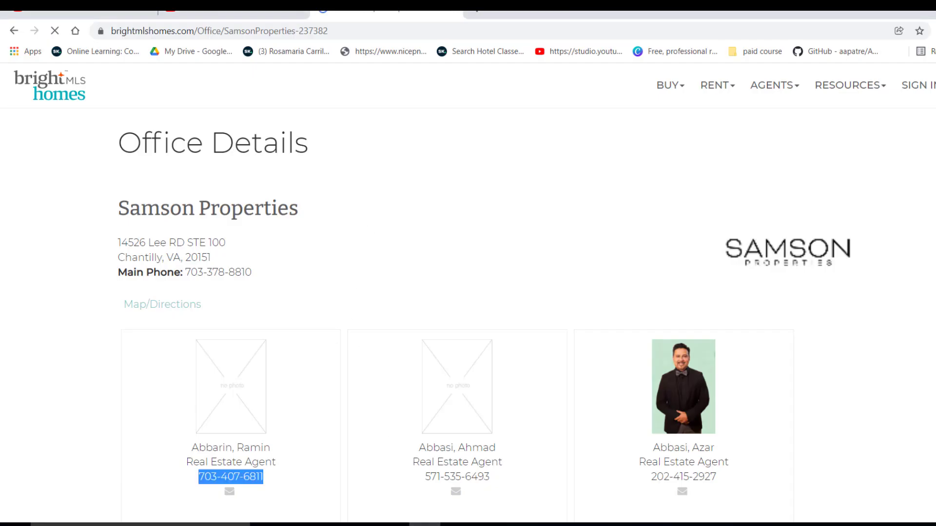
scroll(468, 292, "down", 10)
scroll(468, 293, "up", 10)
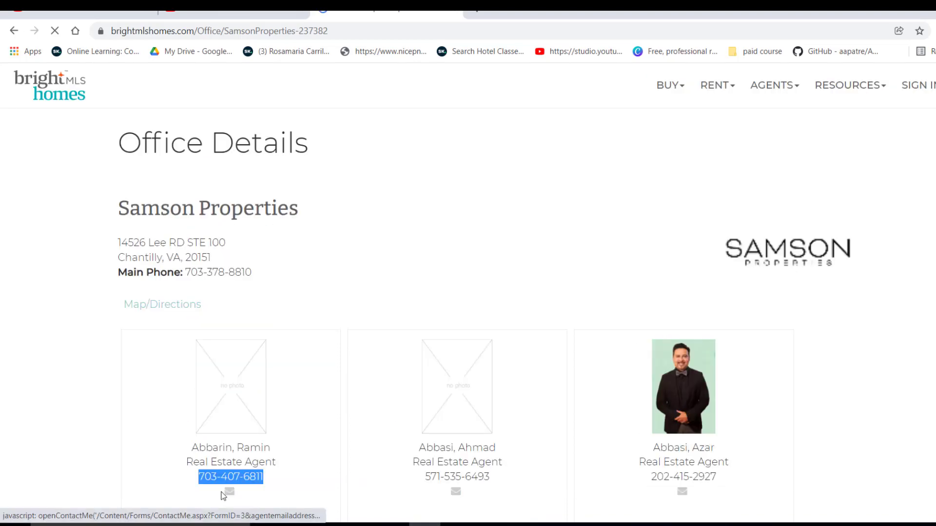
left_click(69, 493)
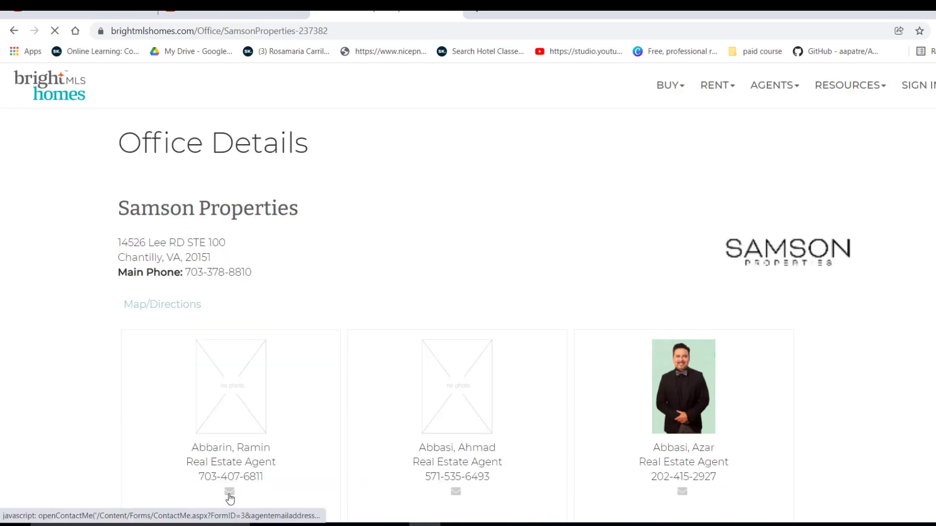
right_click(229, 494)
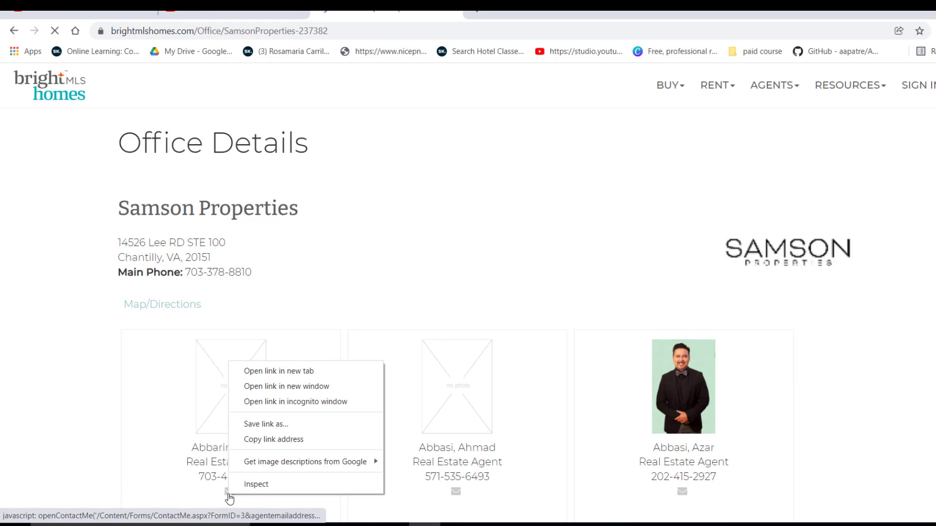
left_click(264, 440)
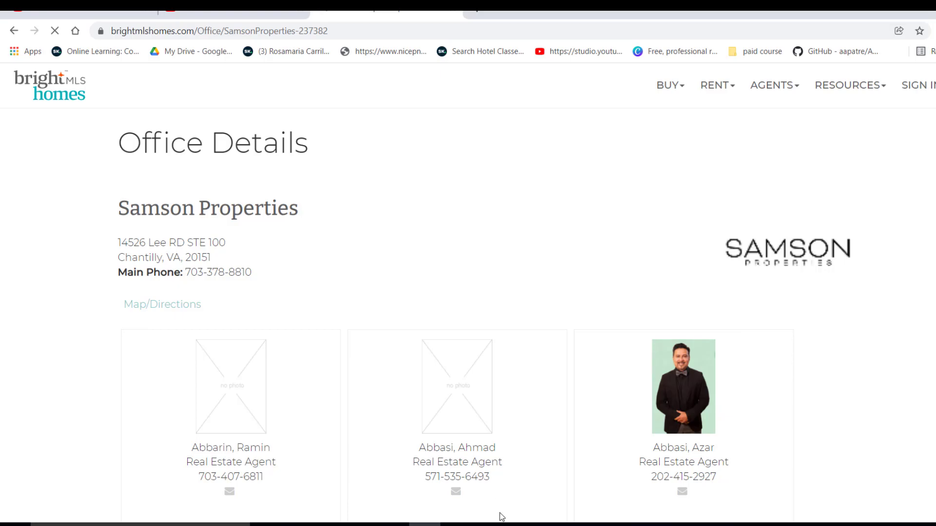
left_click(488, 525)
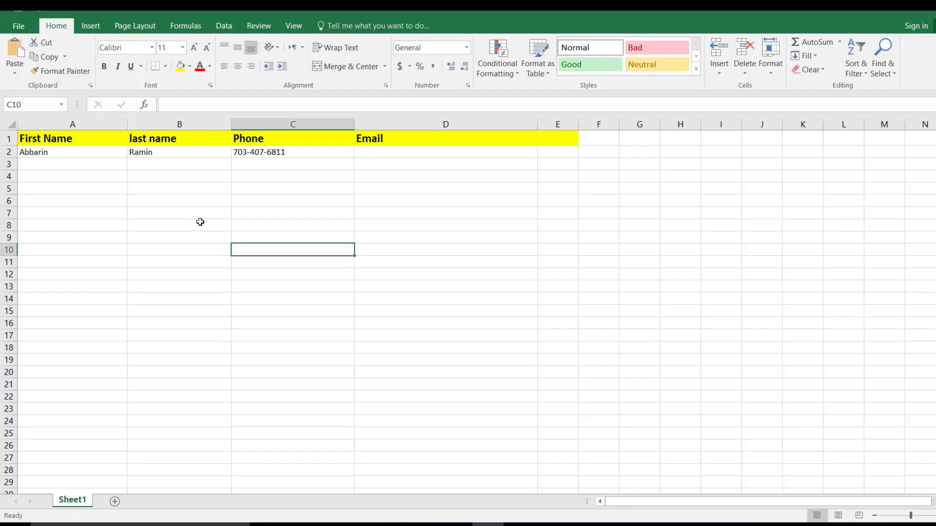
double_click(373, 152)
right_click(373, 153)
left_click(394, 202)
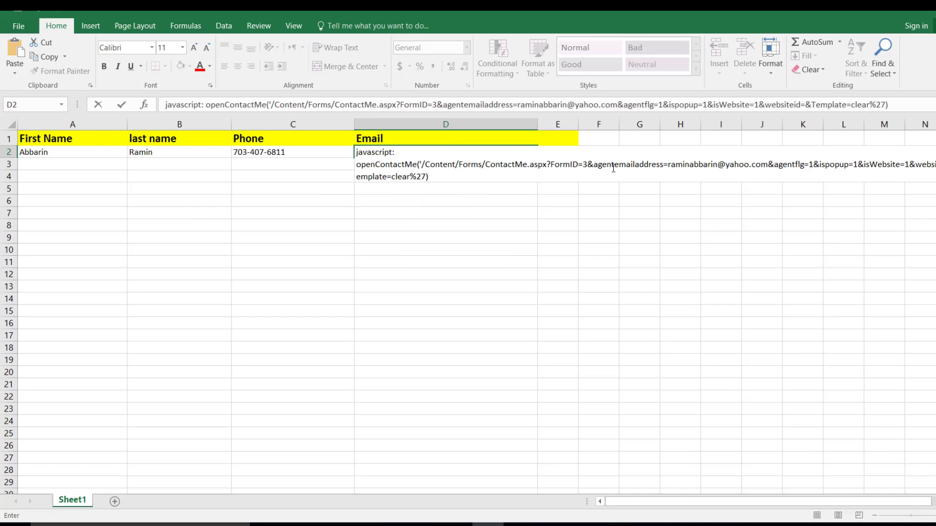
Trim D2 down to the bare e-mail address, removing the javascript prefix and trailing parameters
left_click_drag(669, 164, 352, 152)
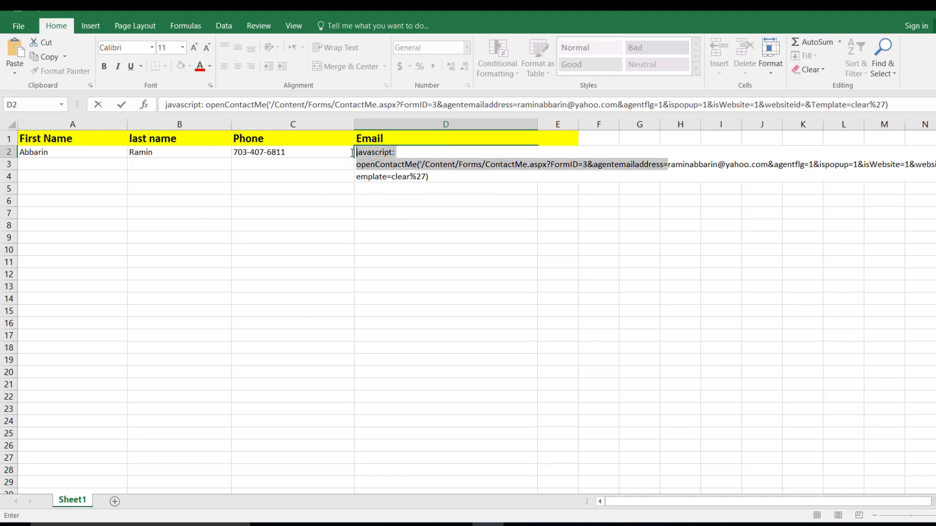
key("BackSpace")
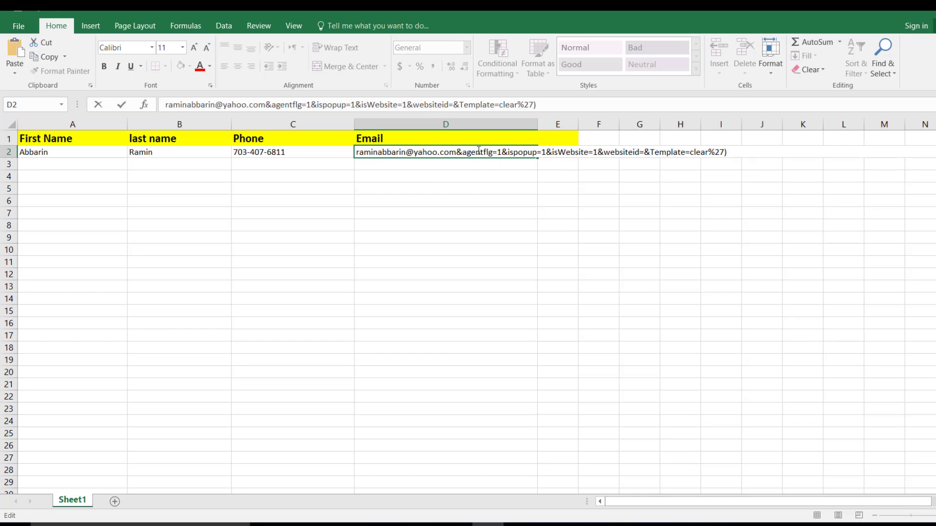
left_click_drag(459, 153, 753, 157)
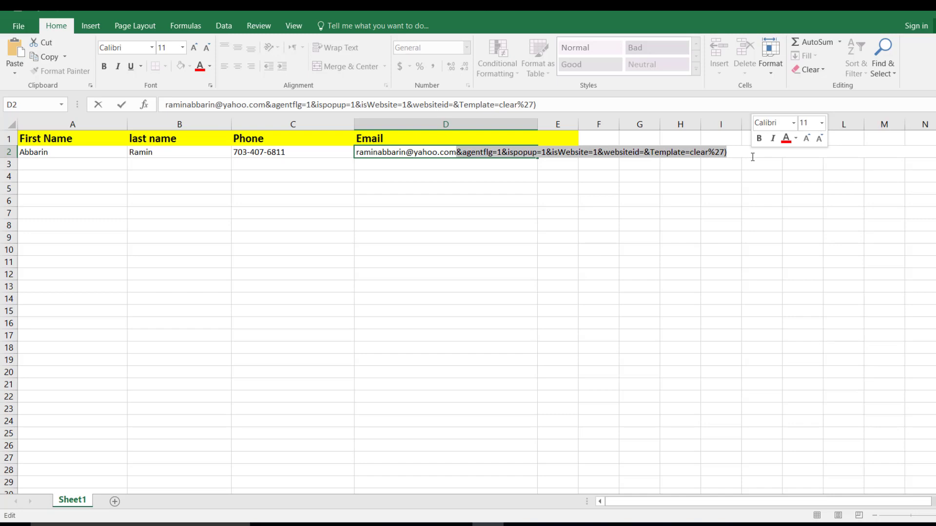
key("Delete")
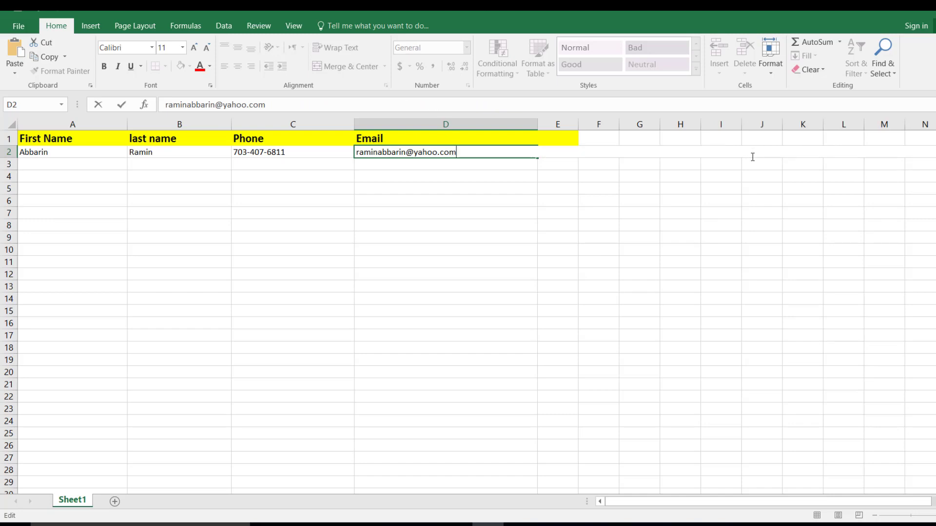
left_click(414, 261)
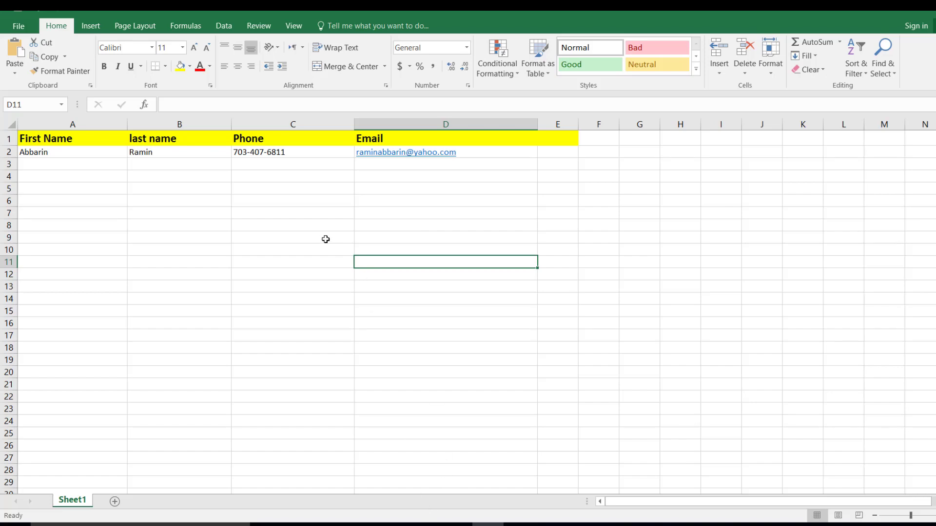
Copy the second agent's full name from the web page into cell A3
left_click(425, 525)
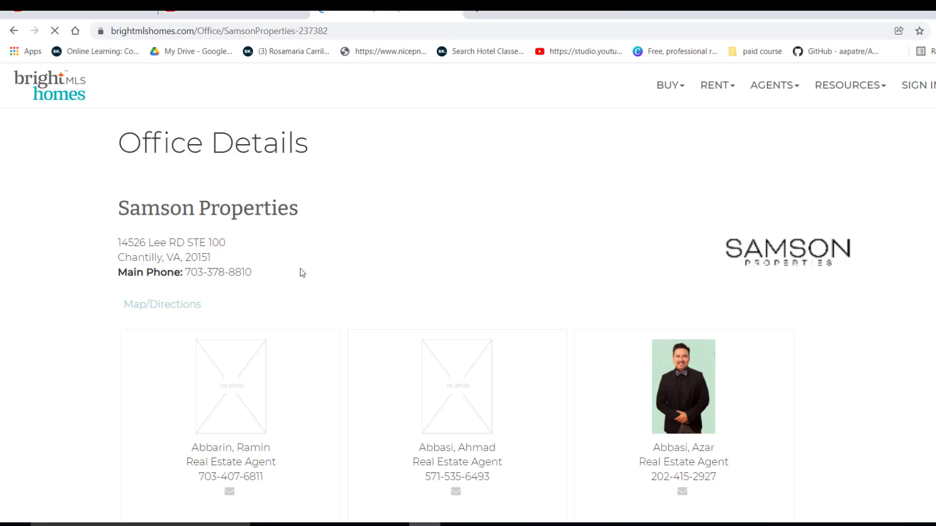
right_click(193, 31)
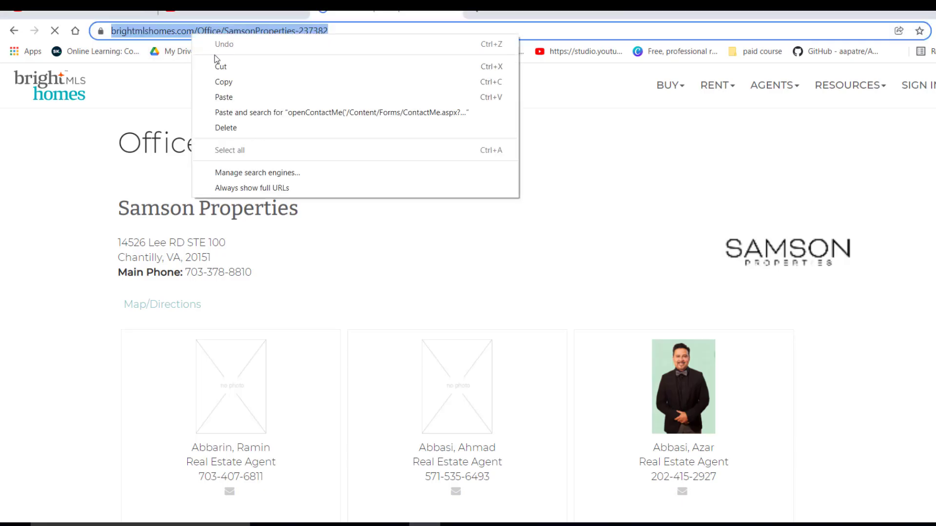
left_click(223, 82)
left_click_drag(421, 448, 495, 444)
right_click(487, 449)
left_click(514, 350)
key("alt+Tab")
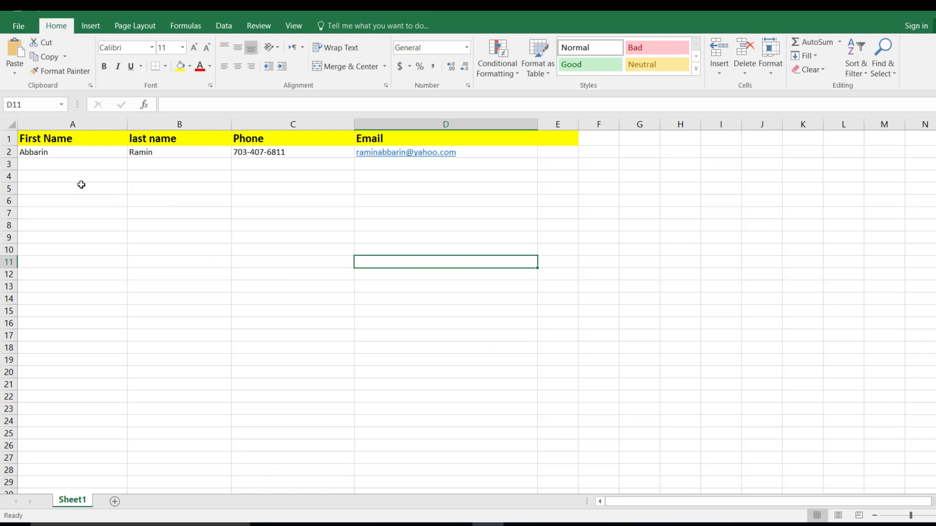
double_click(47, 165)
right_click(47, 165)
left_click(74, 221)
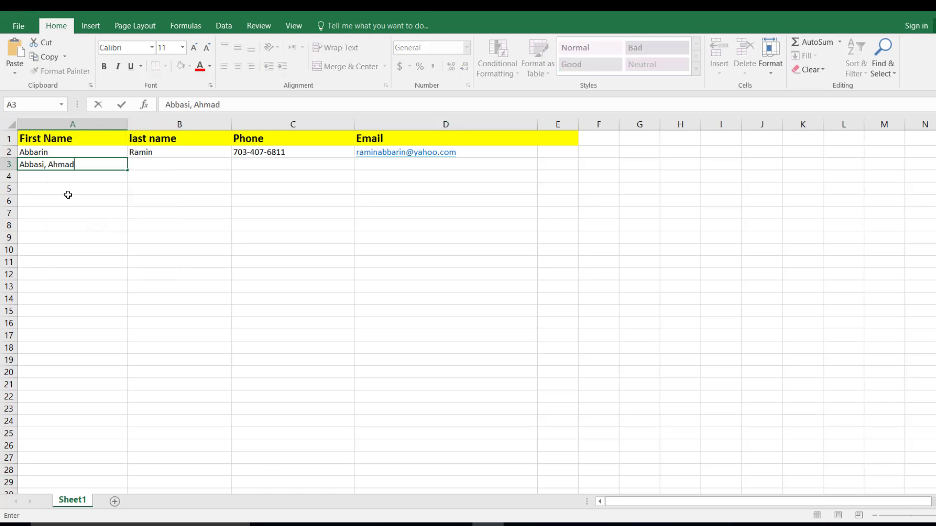
Move the first name from A3 into B3 and remove A3's trailing comma
left_click_drag(74, 165, 53, 166)
right_click(51, 166)
left_click(80, 176)
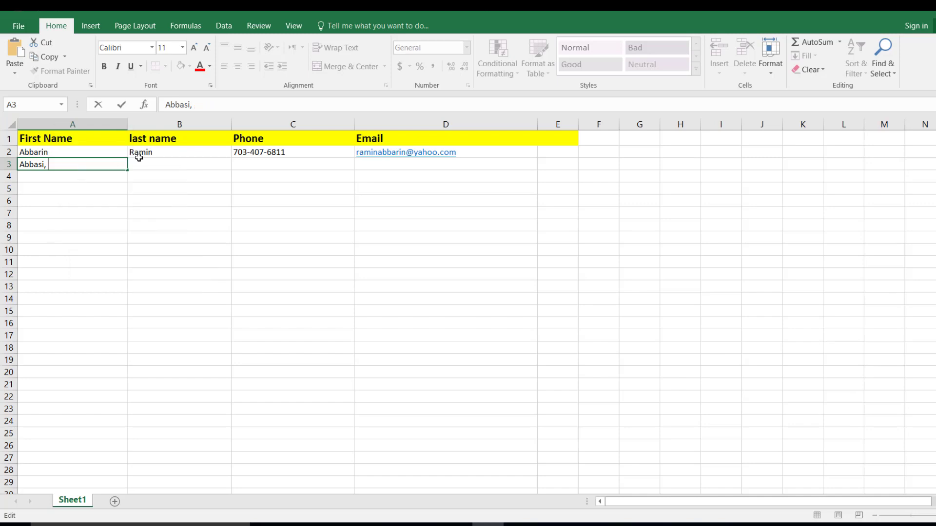
left_click(138, 155)
left_click(141, 163)
right_click(140, 164)
left_click(166, 216)
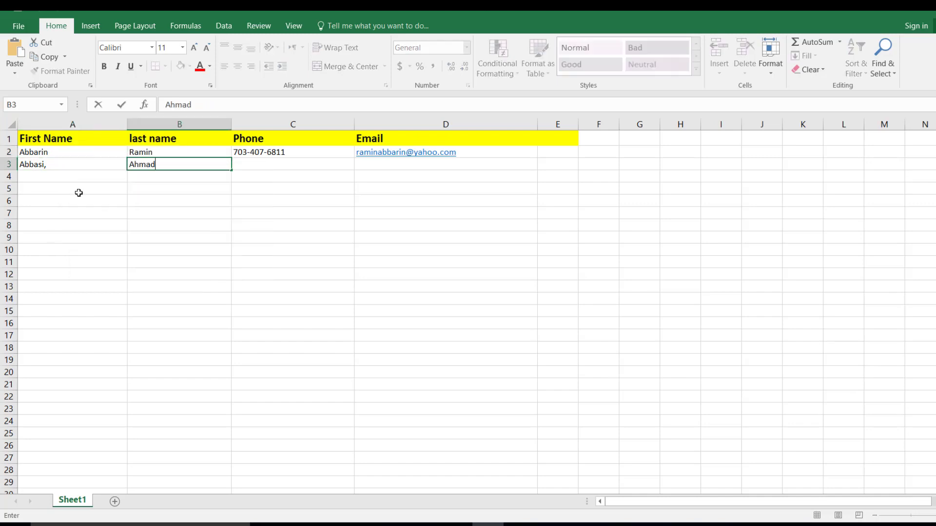
left_click(49, 166)
double_click(49, 164)
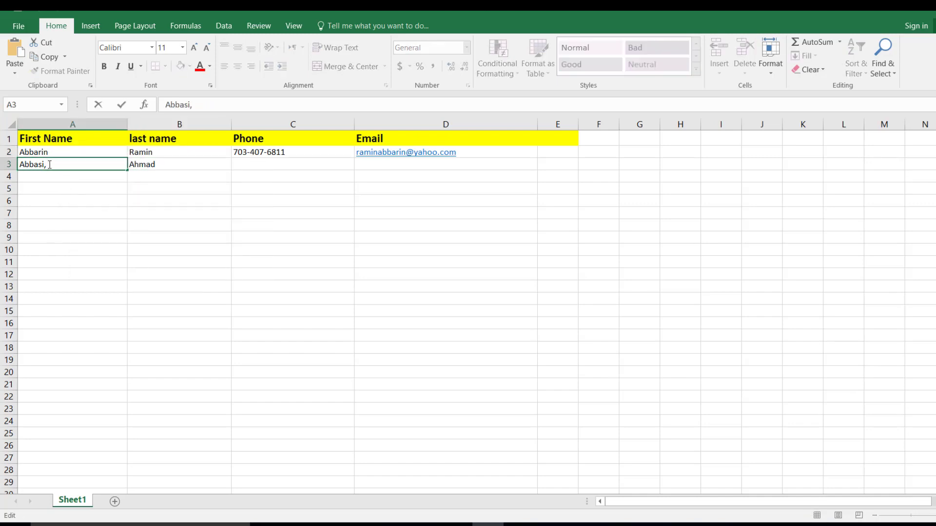
left_click(67, 202)
double_click(55, 164)
left_click(79, 238)
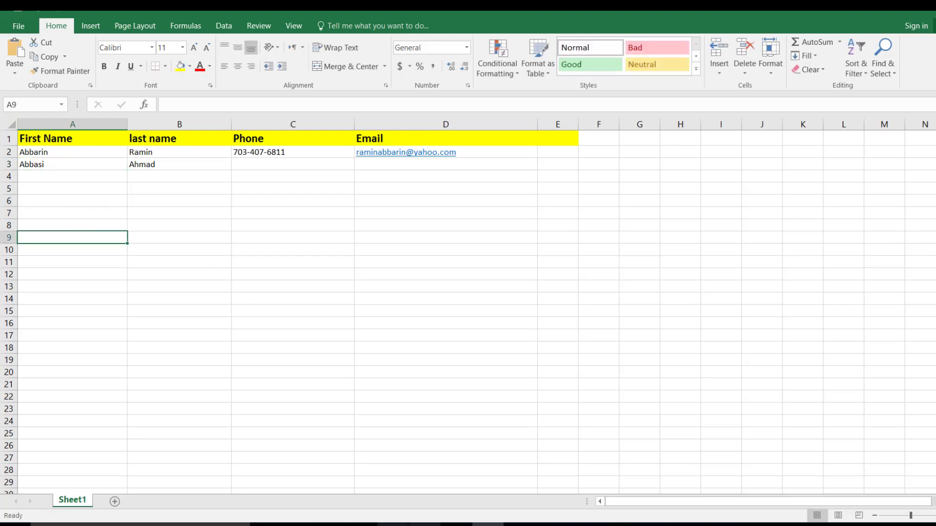
left_click(423, 525)
Copy the second agent's phone number from the web page into cell C3
left_click_drag(489, 476, 427, 475)
right_click(438, 476)
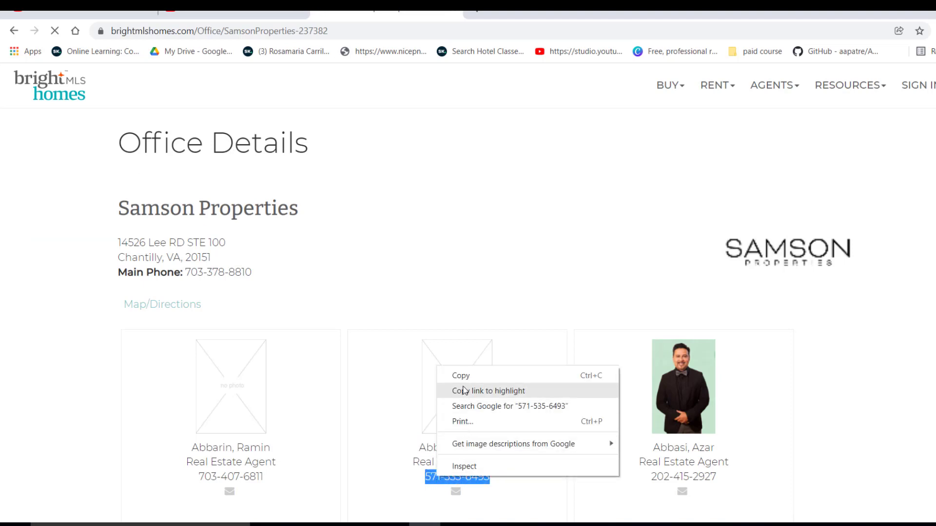
left_click(464, 376)
key("alt+Tab")
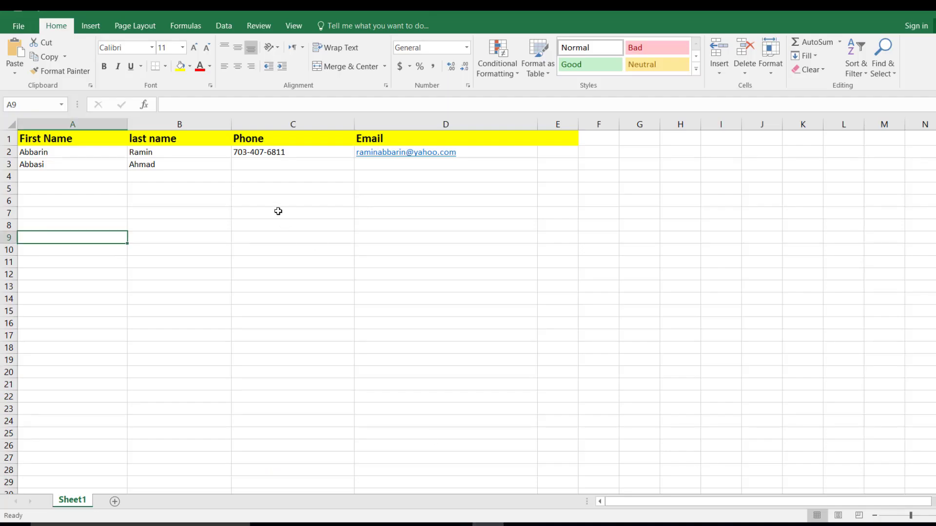
left_click(240, 164)
right_click(244, 165)
left_click(269, 216)
Paste the second agent's contact link into a new tab and copy the e-mail address from it
left_click(425, 519)
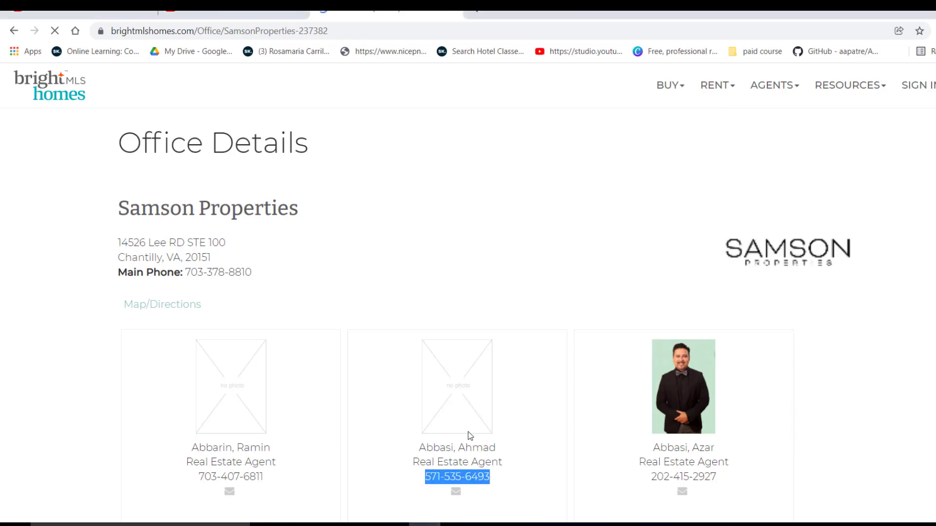
right_click(455, 492)
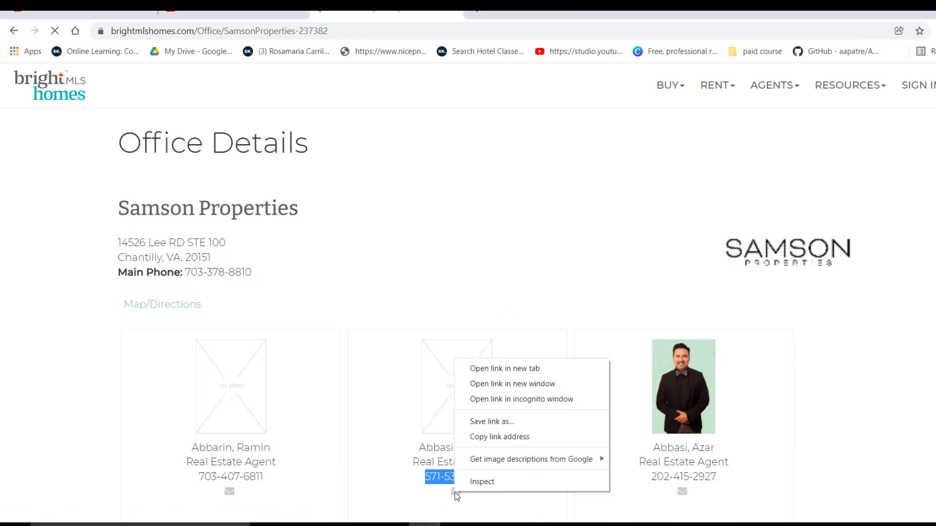
left_click(478, 438)
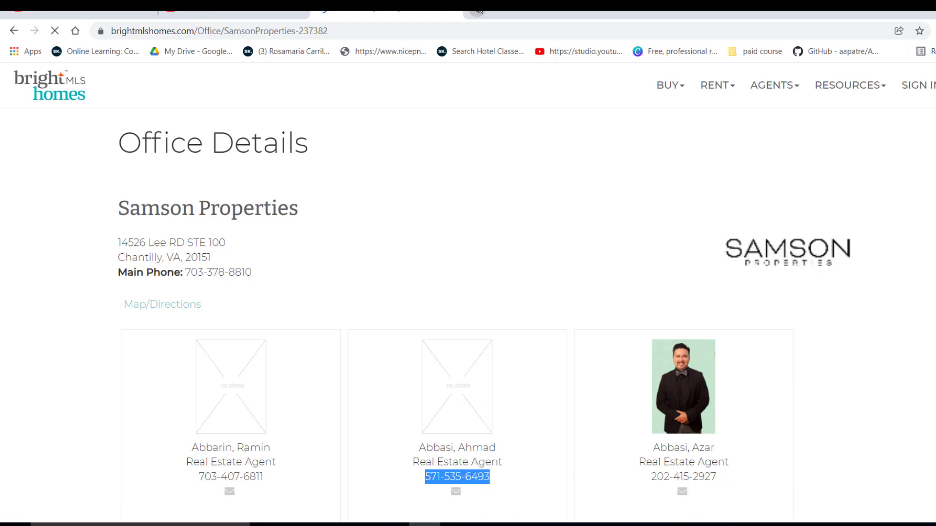
left_click(478, 10)
right_click(361, 33)
left_click(394, 97)
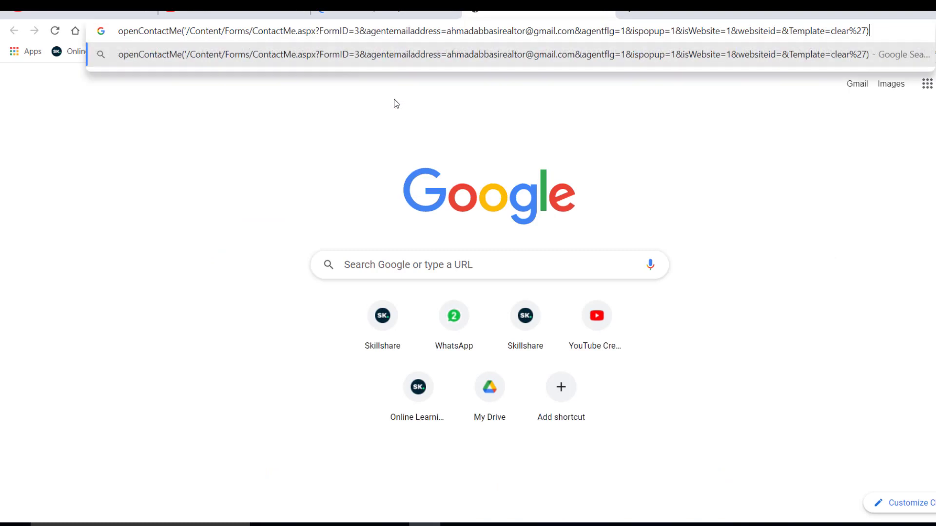
left_click_drag(446, 31, 572, 33)
right_click(572, 33)
left_click(576, 76)
Paste the second agent's e-mail into D3 and close the temporary browser tab
left_click(506, 523)
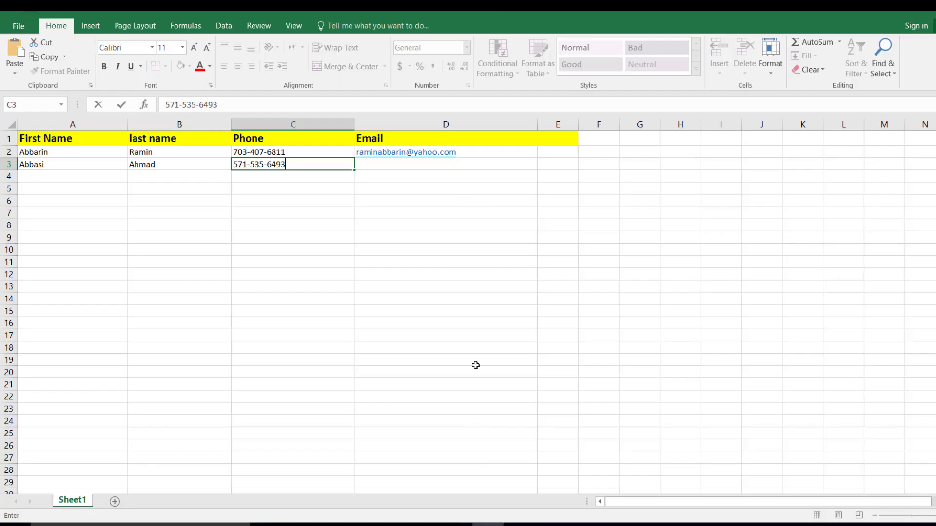
left_click(375, 165)
right_click(376, 165)
left_click(402, 220)
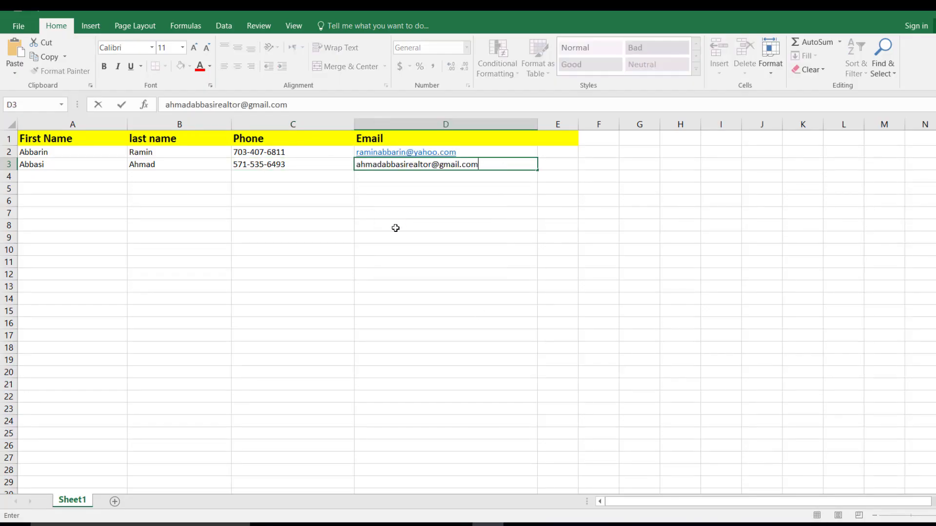
left_click(269, 310)
key("alt+Tab")
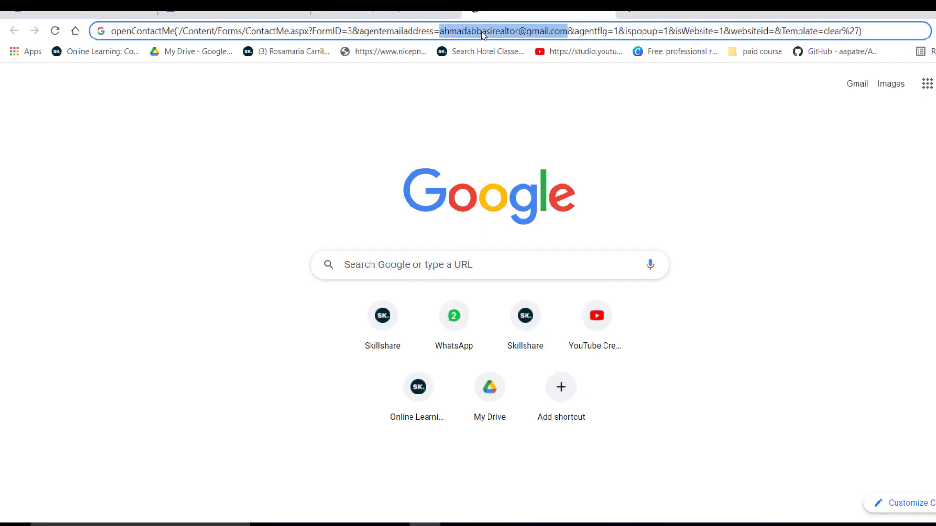
left_click(605, 14)
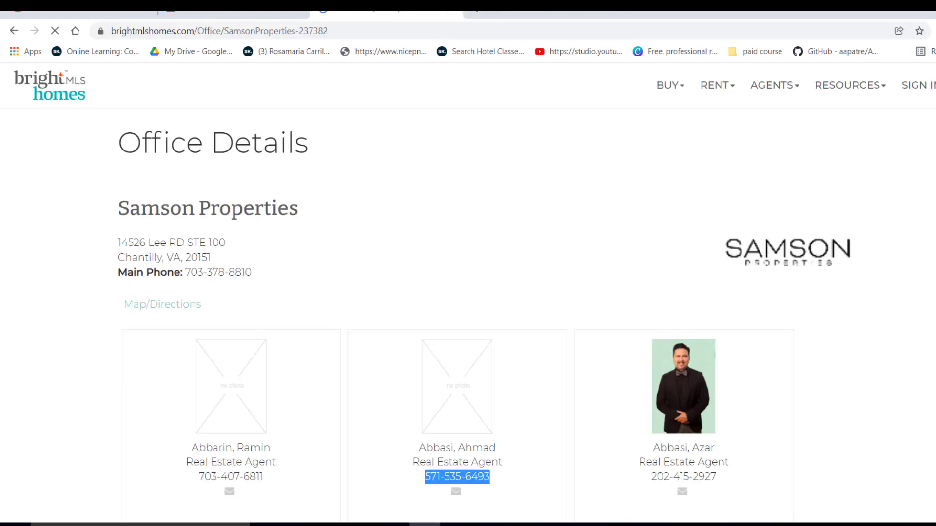
Copy the third agent's full name from the web page into cell A4
left_click_drag(677, 447, 653, 447)
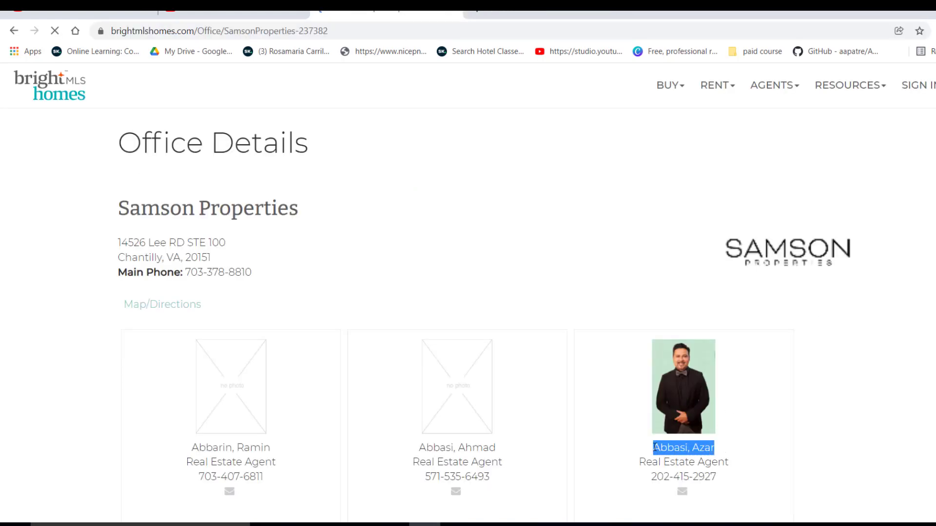
right_click(662, 449)
left_click(702, 350)
left_click(487, 525)
left_click(29, 177)
right_click(29, 176)
left_click(54, 229)
Move the name part after the comma from A4 into B4 and delete A4's trailing comma
left_click_drag(67, 177, 46, 177)
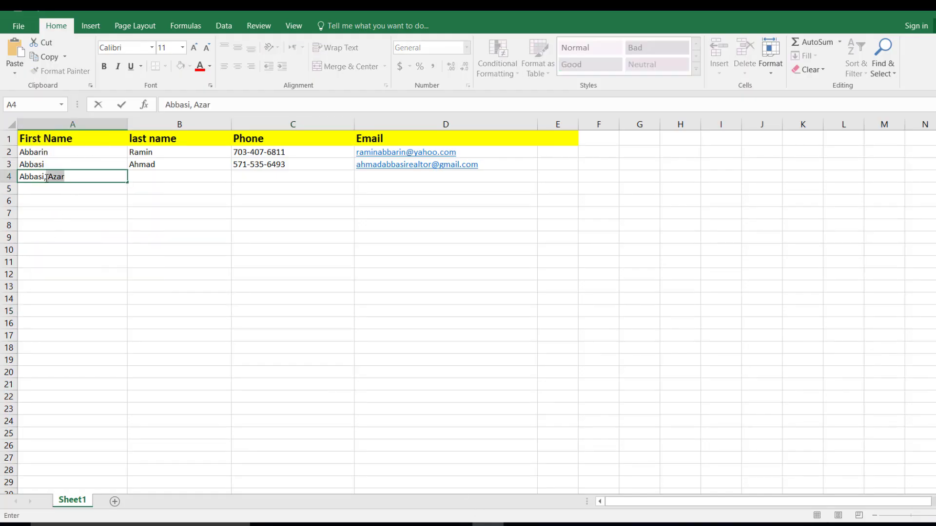
right_click(49, 178)
left_click(74, 184)
key("Tab")
key("Up")
key("Up")
key("Up")
right_click(158, 173)
left_click(134, 176)
right_click(135, 175)
left_click(160, 227)
double_click(69, 177)
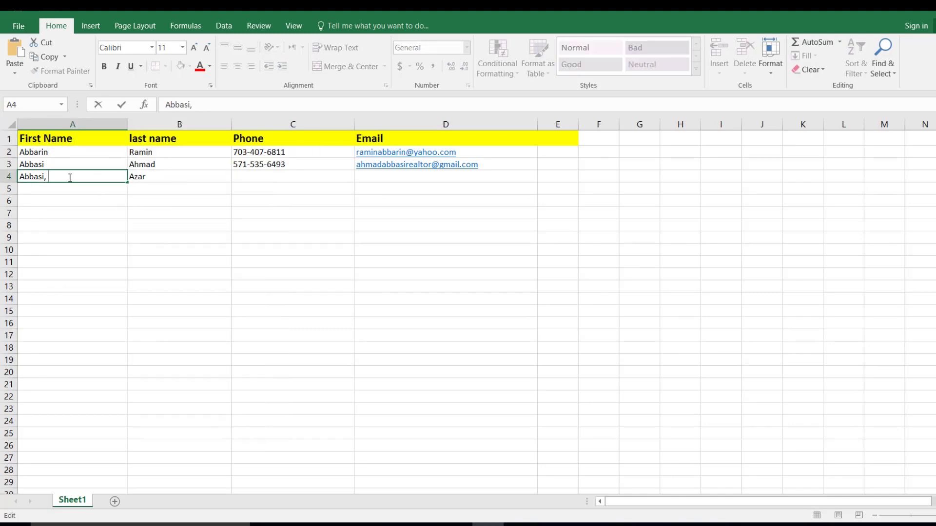
key("BackSpace")
left_click(276, 334)
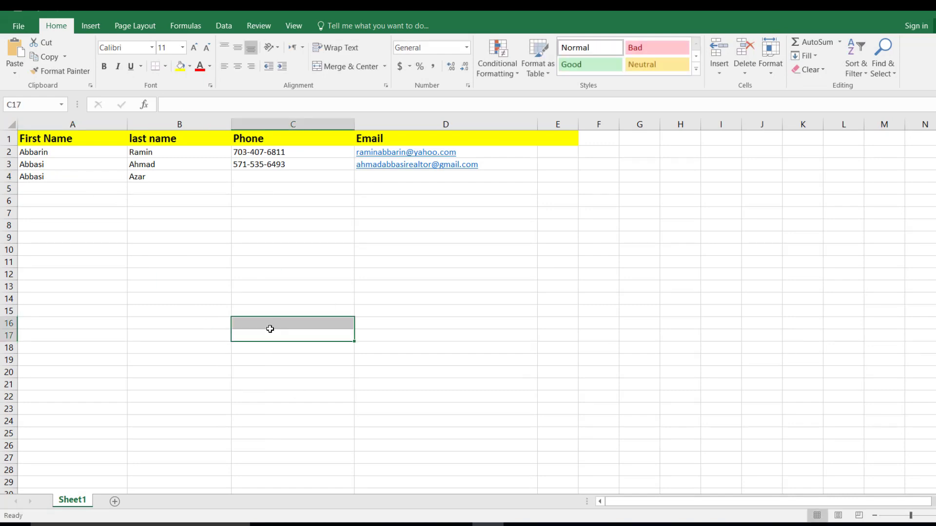
Copy the third agent's phone number from the office web page into cell C4
mouse_move(393, 525)
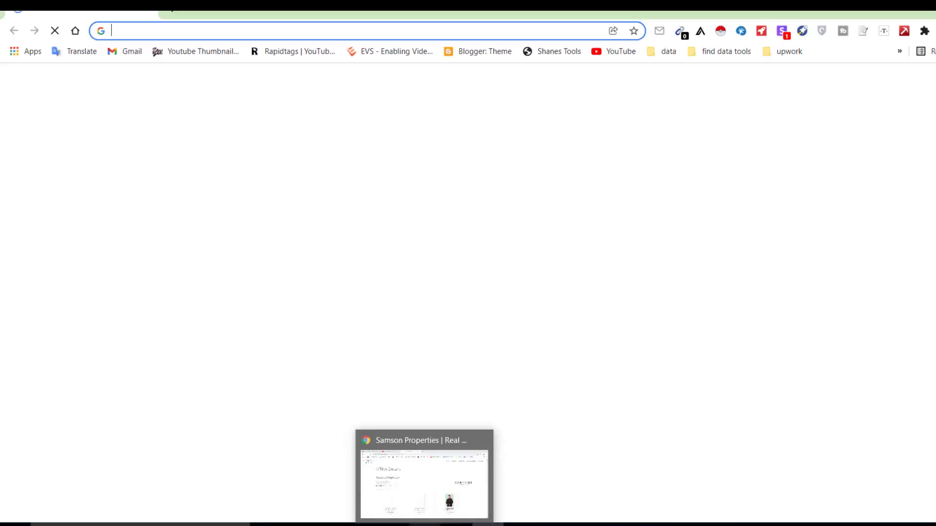
left_click(448, 500)
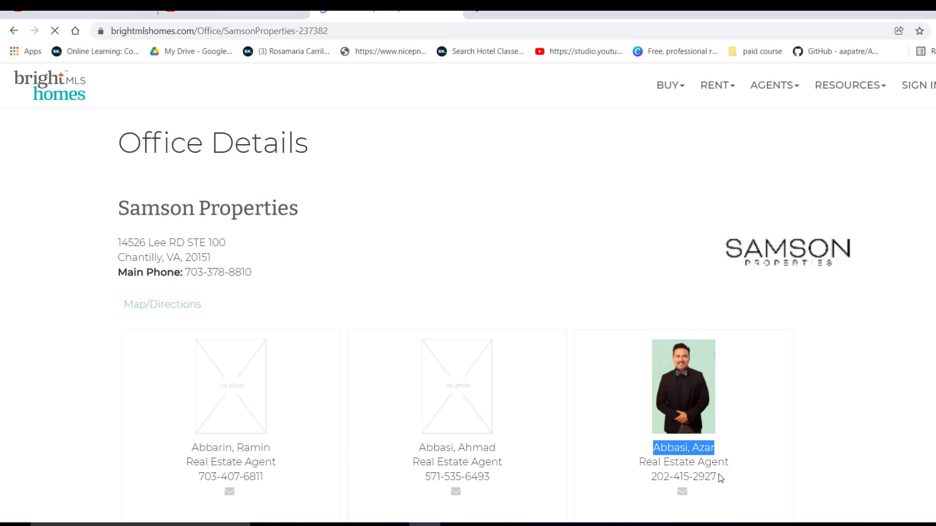
left_click_drag(721, 478, 653, 477)
right_click(654, 476)
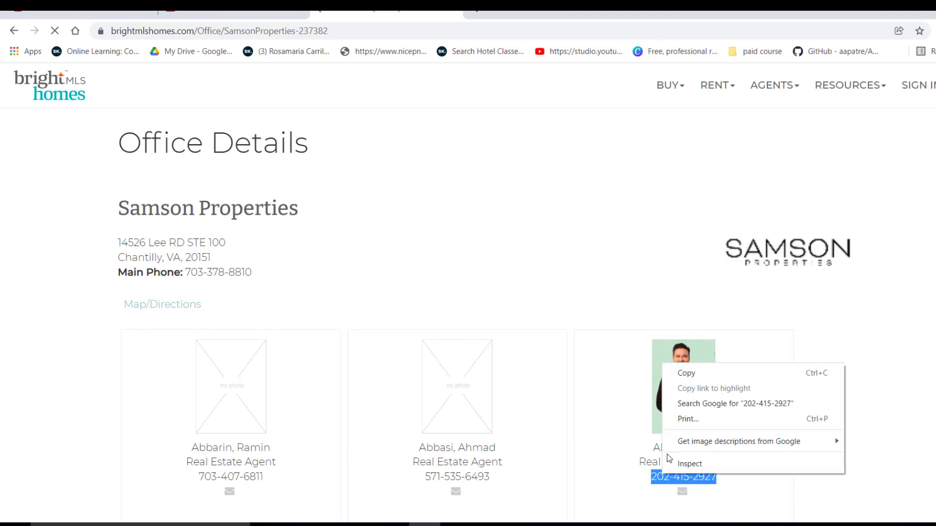
left_click(685, 373)
left_click(487, 525)
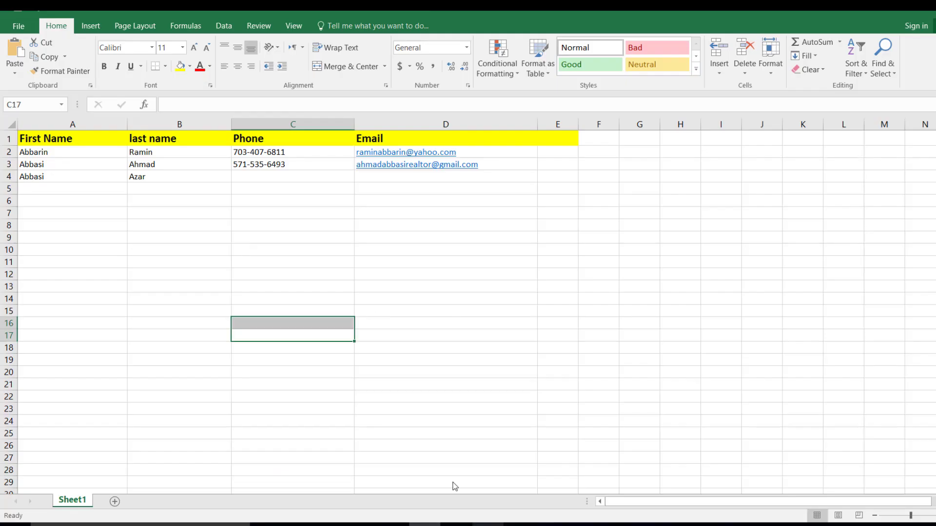
left_click(260, 176)
right_click(260, 175)
left_click(284, 228)
left_click(303, 298)
Copy the third agent's email address out of the email icon's link, using a spare browser tab
left_click(424, 525)
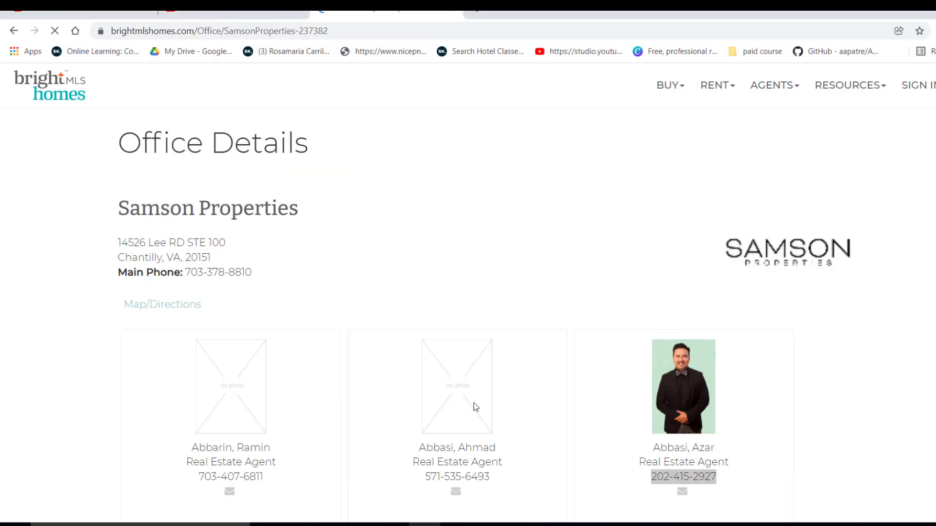
right_click(683, 496)
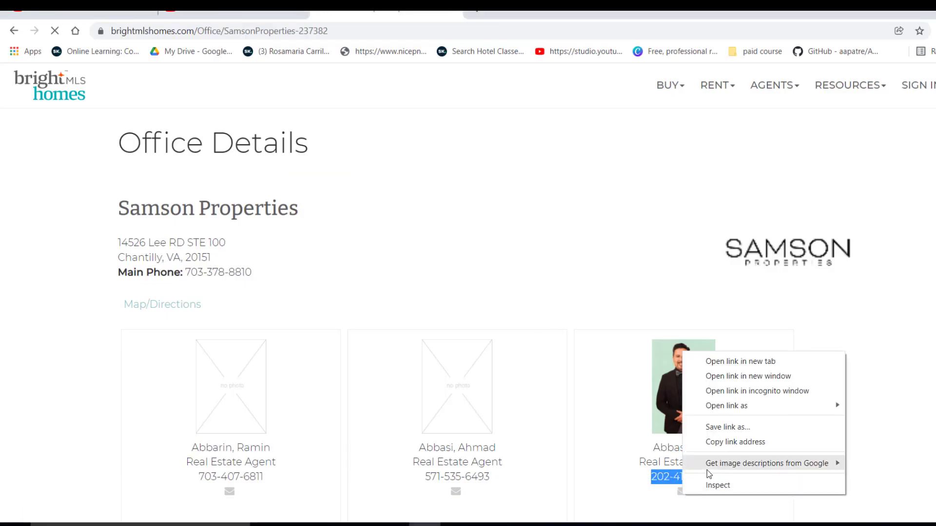
left_click(712, 442)
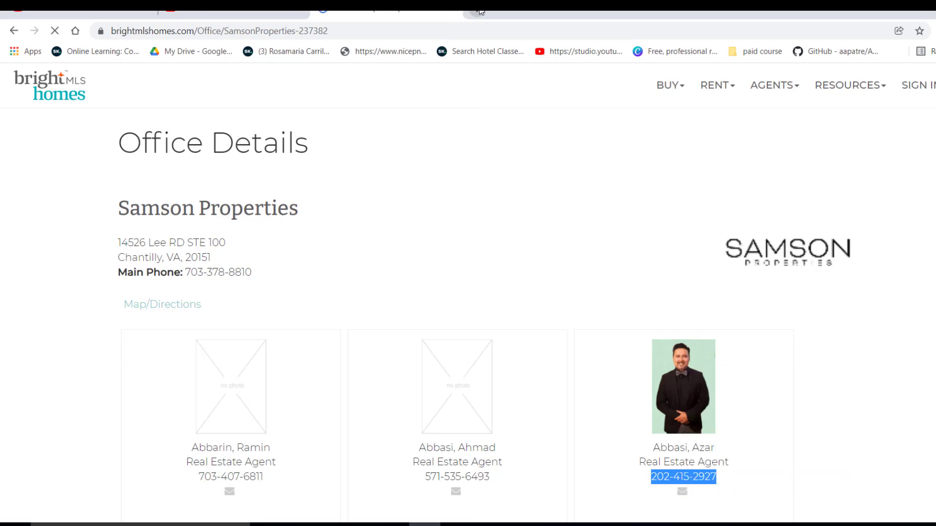
left_click(481, 12)
right_click(451, 30)
left_click(489, 106)
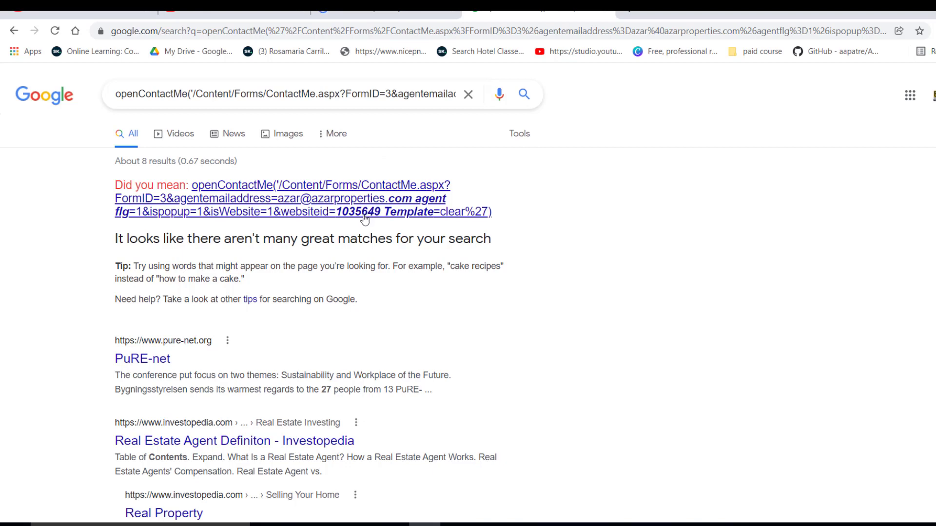
left_click(14, 30)
right_click(340, 31)
left_click(366, 93)
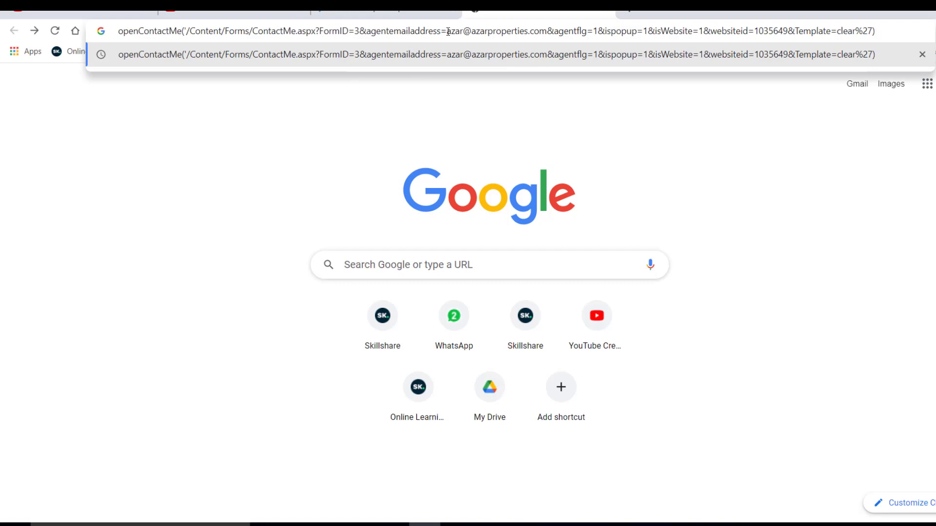
left_click_drag(452, 31, 545, 31)
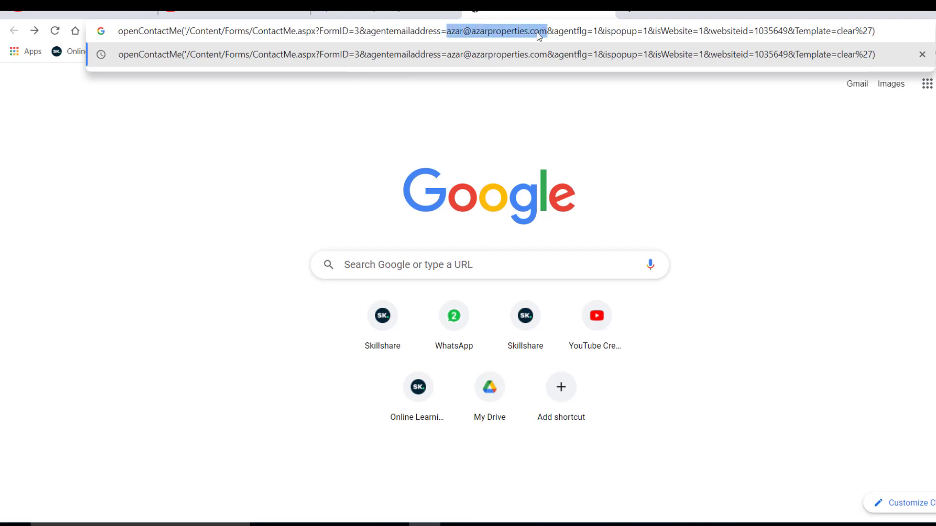
right_click(537, 32)
left_click(564, 80)
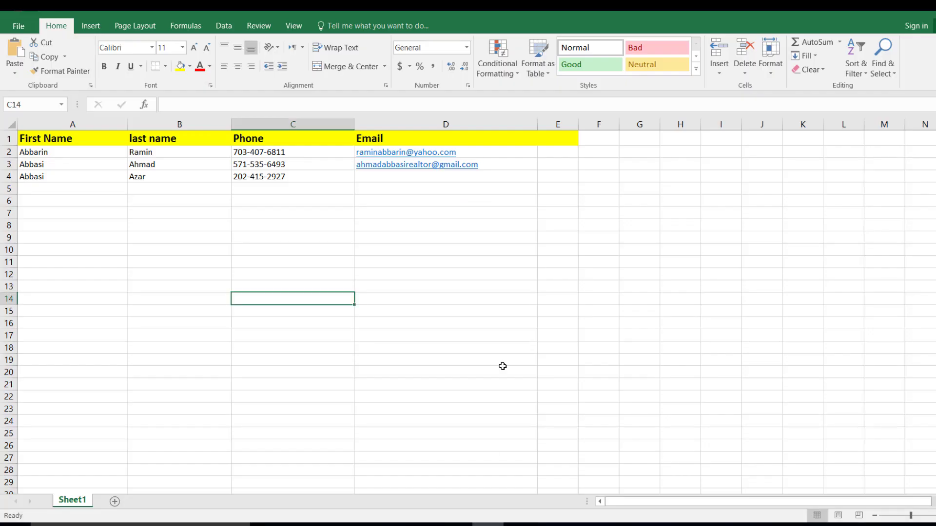
Paste the third agent's email address into cell D4
left_click(488, 524)
left_click(363, 176)
double_click(363, 176)
right_click(363, 176)
left_click(374, 230)
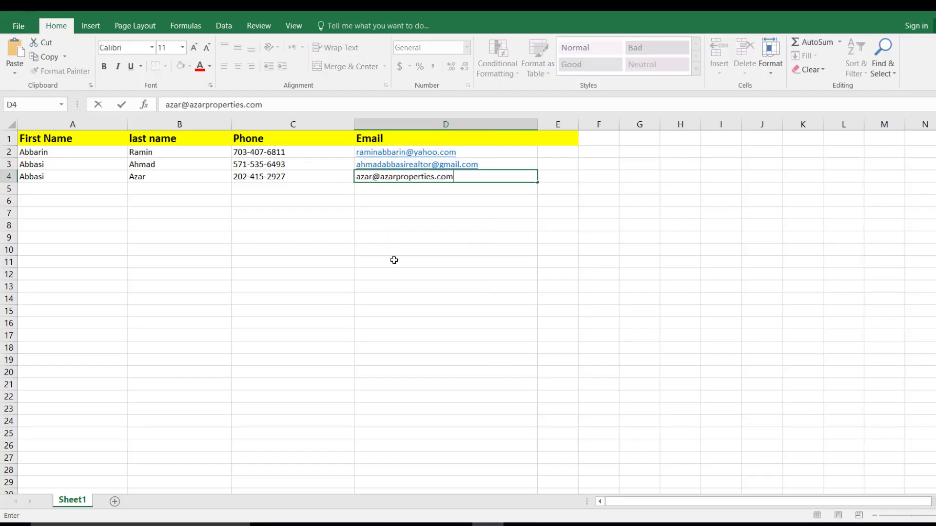
left_click(395, 274)
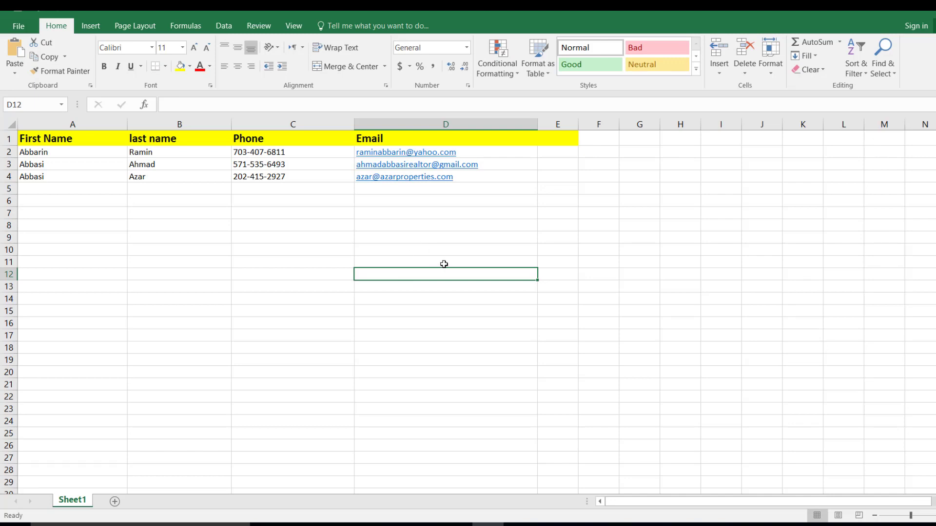
Glance at the Word project brief, then return to the YouTube Data Extraction & VA Course playlist
left_click(508, 524)
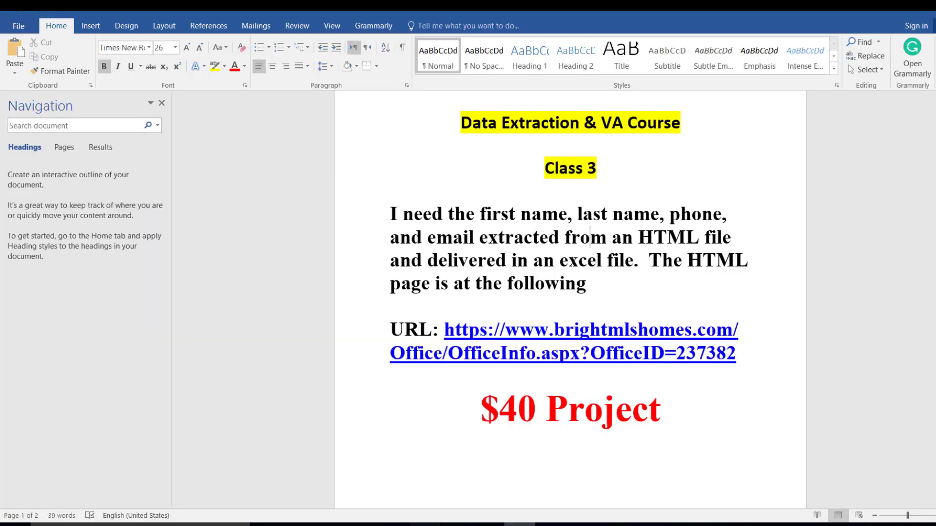
left_click(425, 524)
left_click(234, 14)
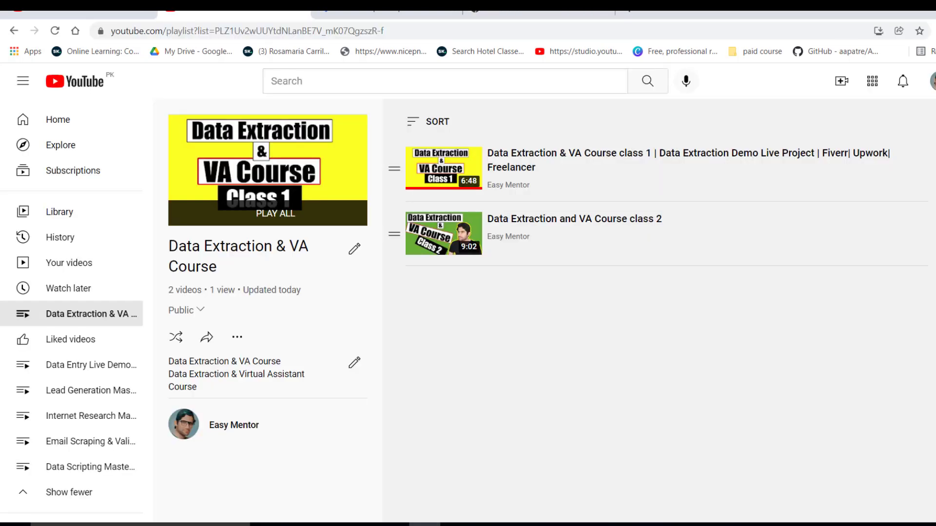